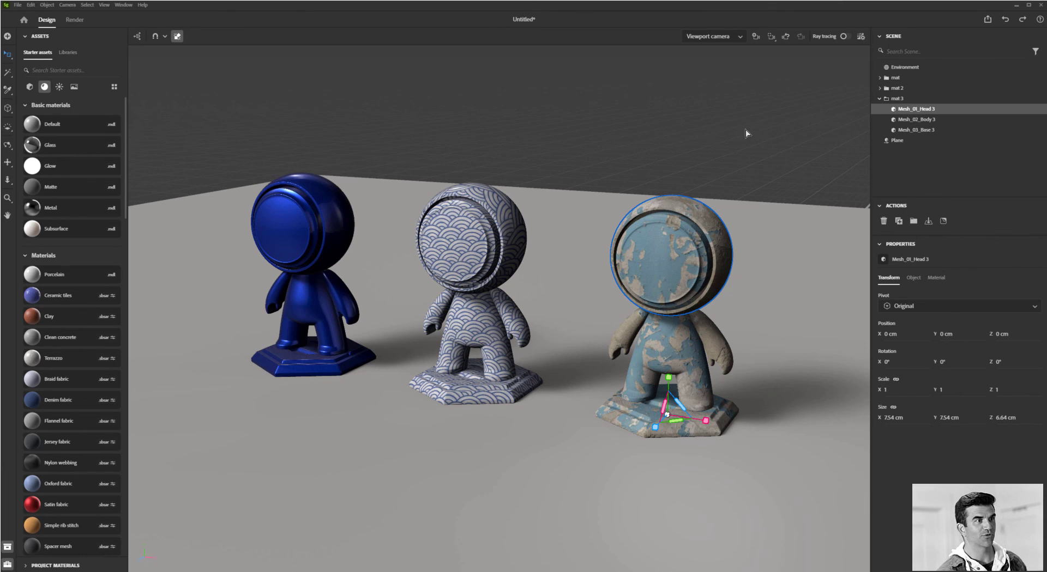
Change Color 1 of the Concrete With Paint Chips material on the third figure from blue to teal green.
left_click(463, 227)
left_click(308, 220)
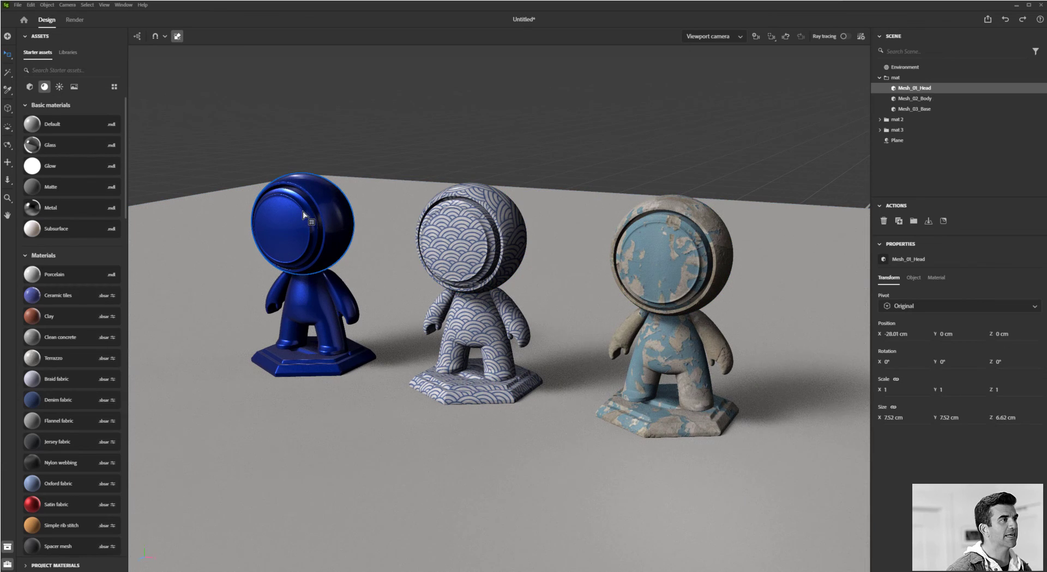
left_click(661, 240)
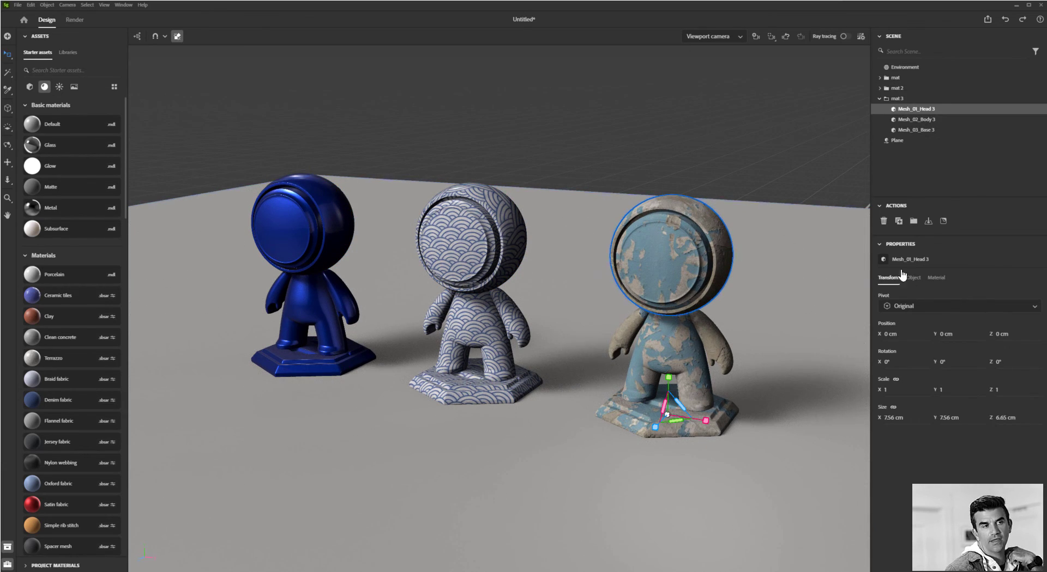
left_click(936, 280)
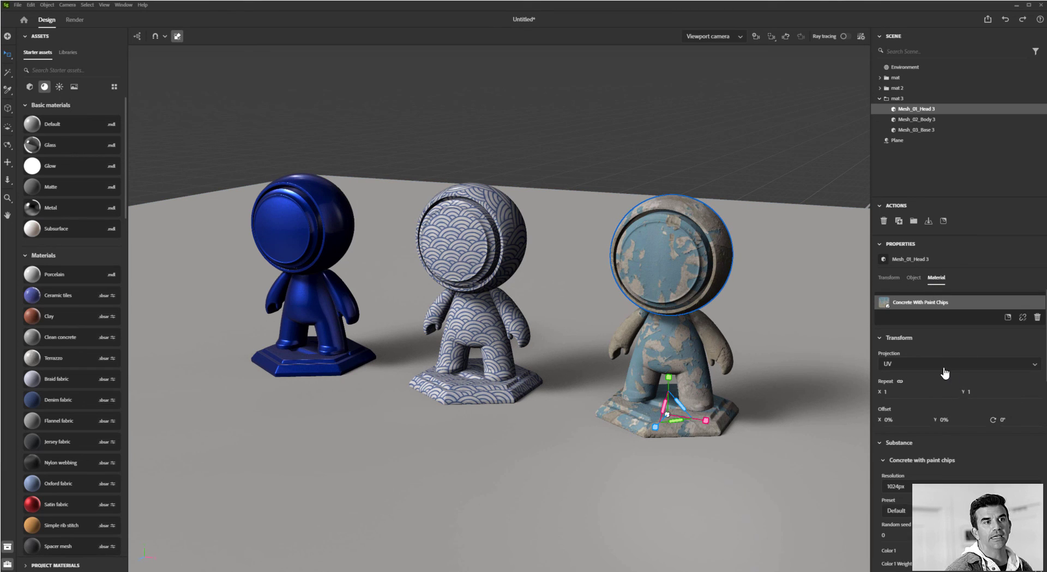
right_click_drag(803, 339, 652, 342)
scroll(733, 340, "up", 5)
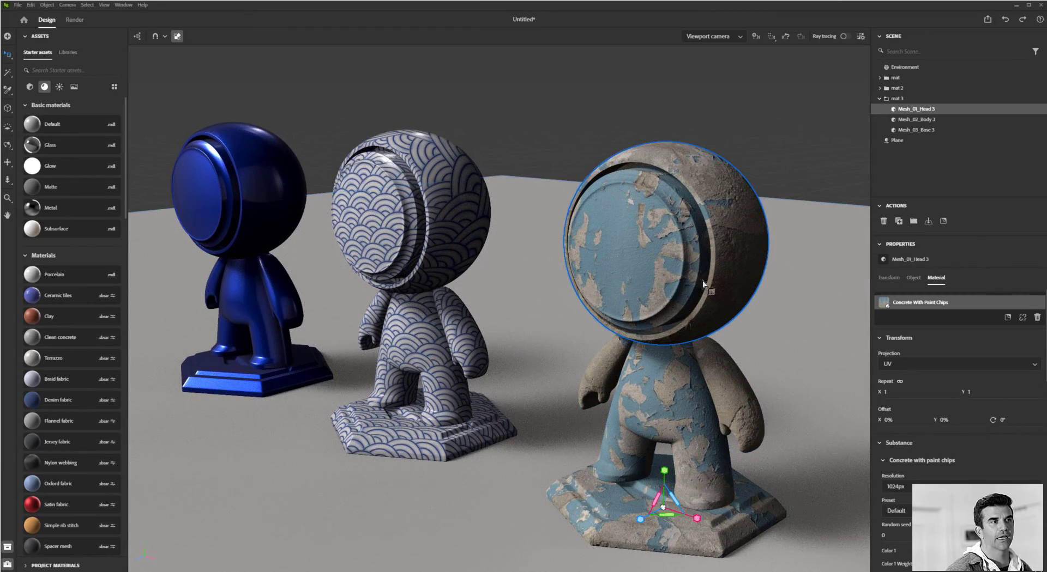
right_click_drag(636, 276, 669, 253)
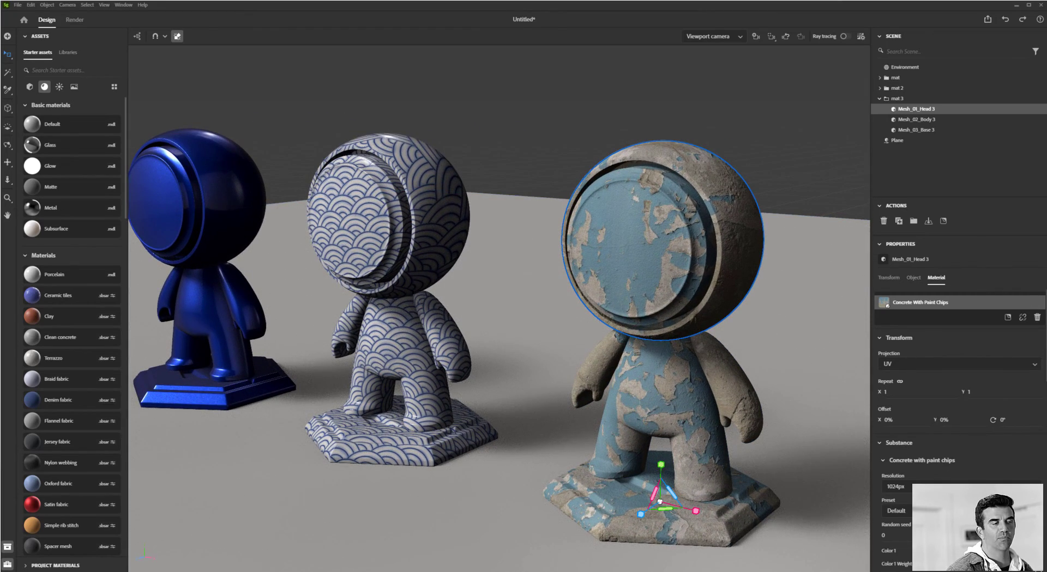
scroll(960, 408, "down", 4)
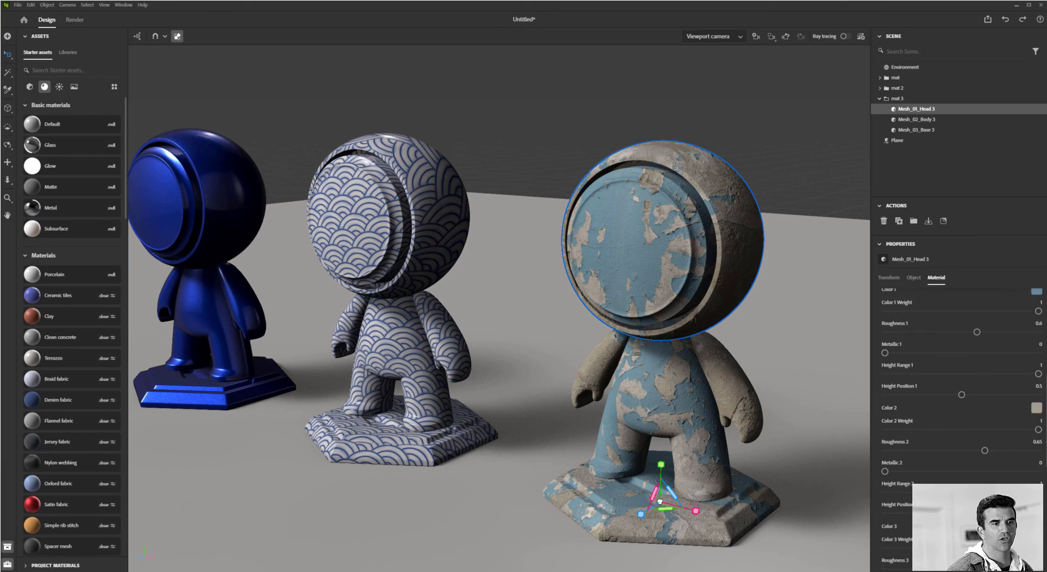
left_click(1036, 465)
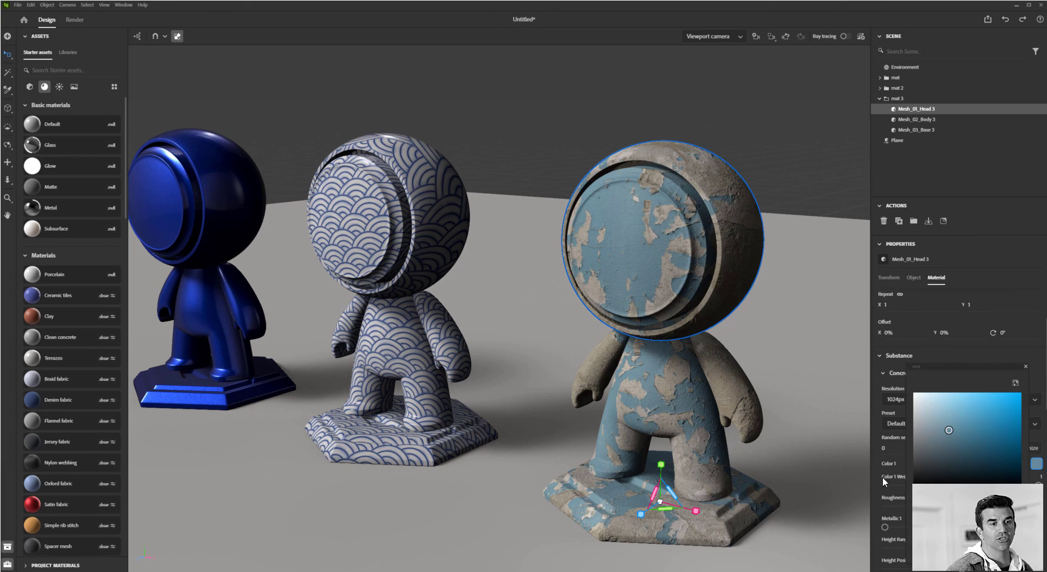
left_click_drag(973, 510, 963, 510)
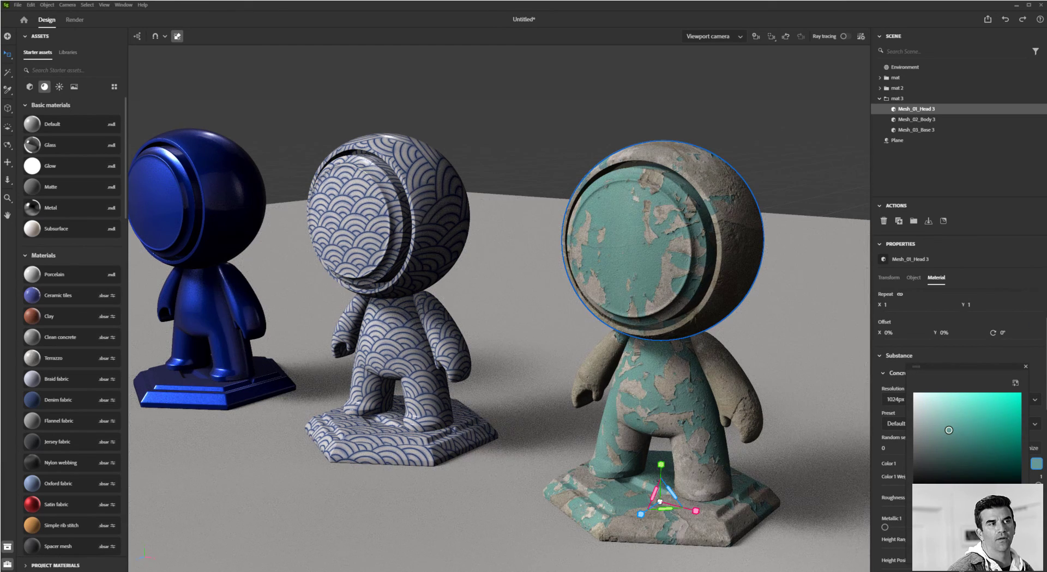
Try the Fan And Vines and Sakura Leaves motif patterns on the middle figure's Japanese Porcelain material.
left_click(429, 263)
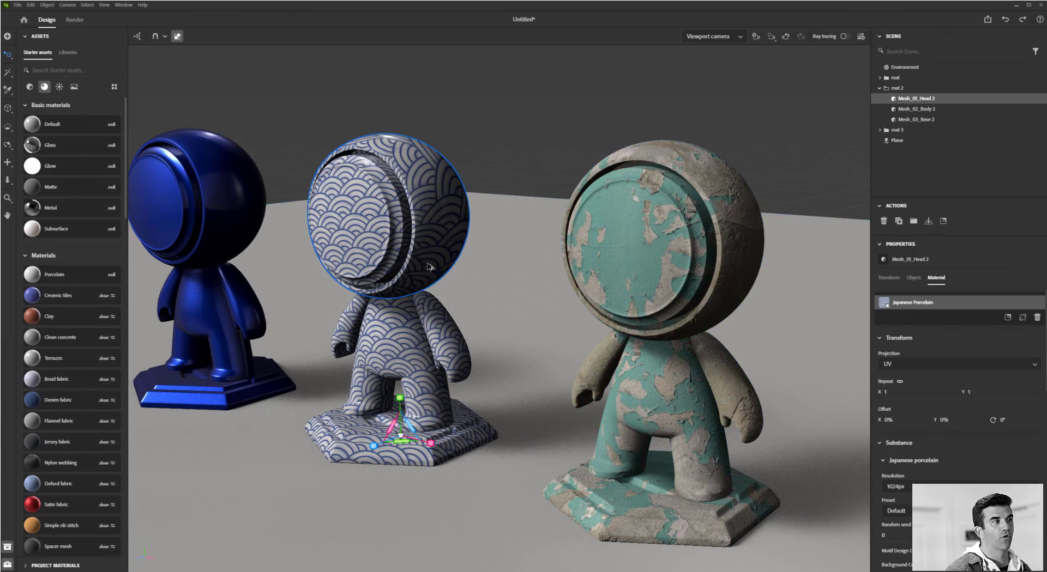
middle_click_drag(428, 265, 548, 275)
scroll(547, 275, "up", 5)
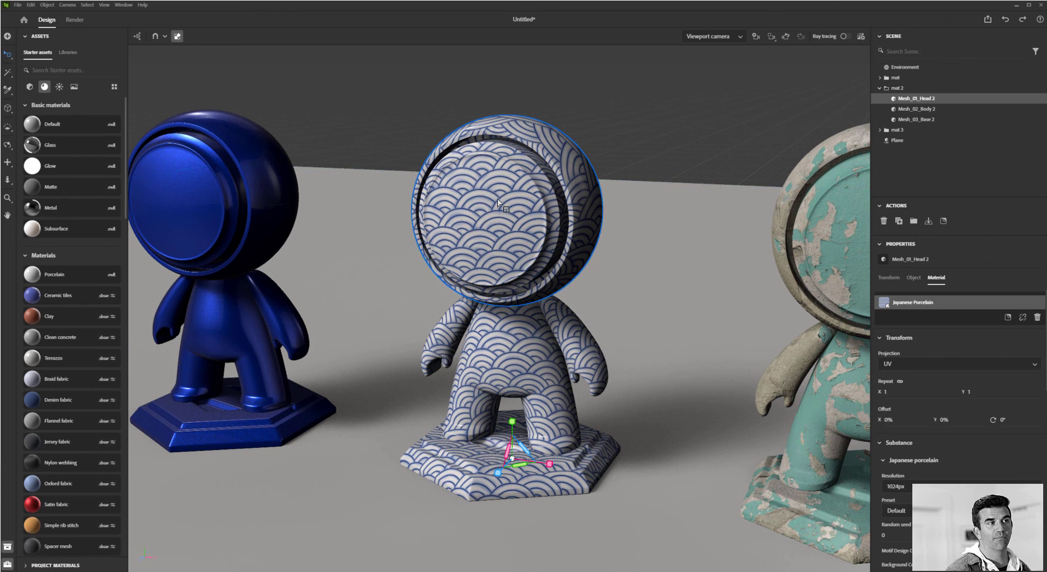
scroll(922, 379, "down", 5)
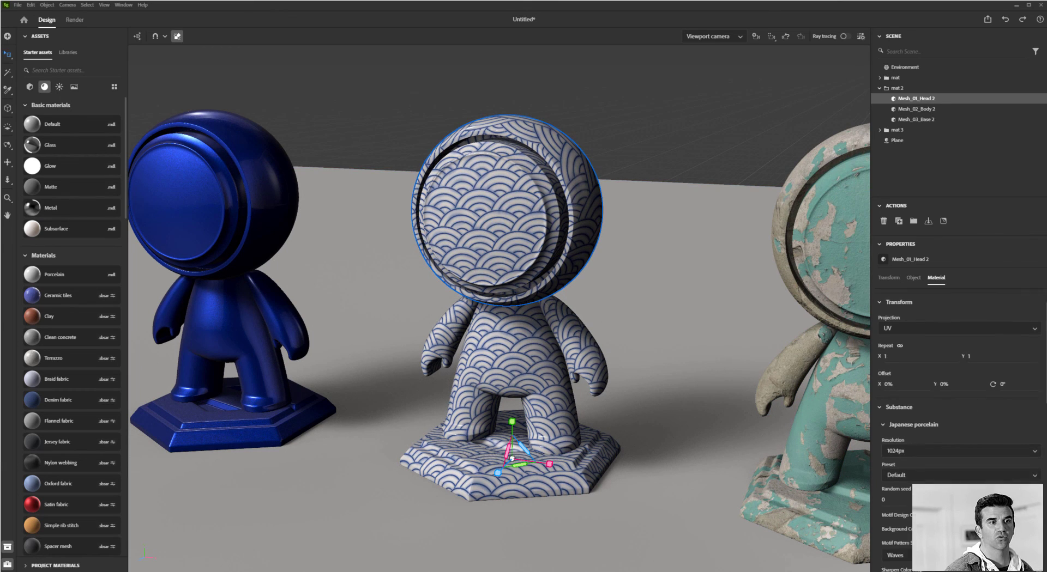
left_click(923, 376)
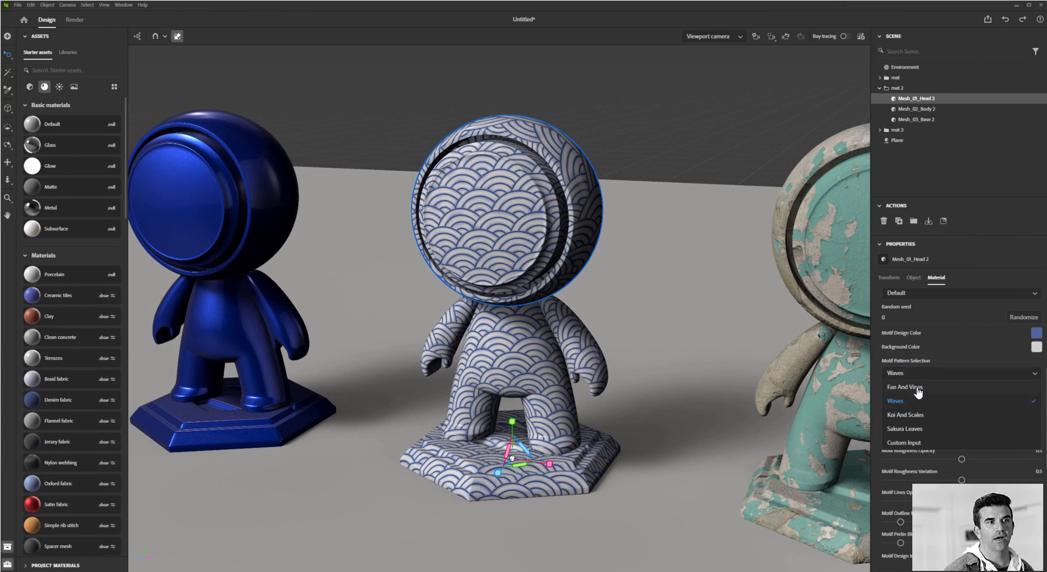
left_click(918, 388)
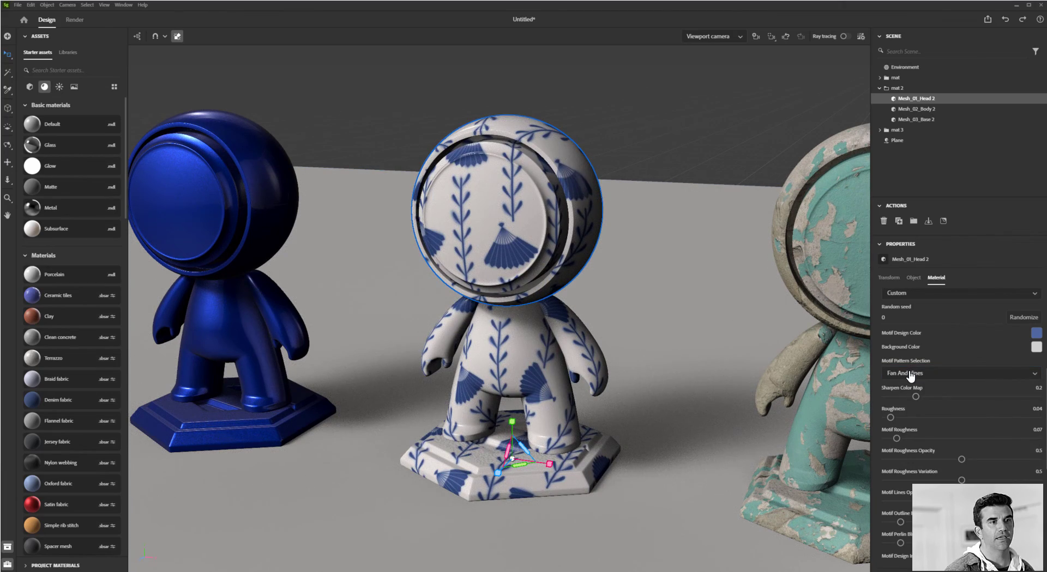
left_click(910, 374)
left_click(920, 429)
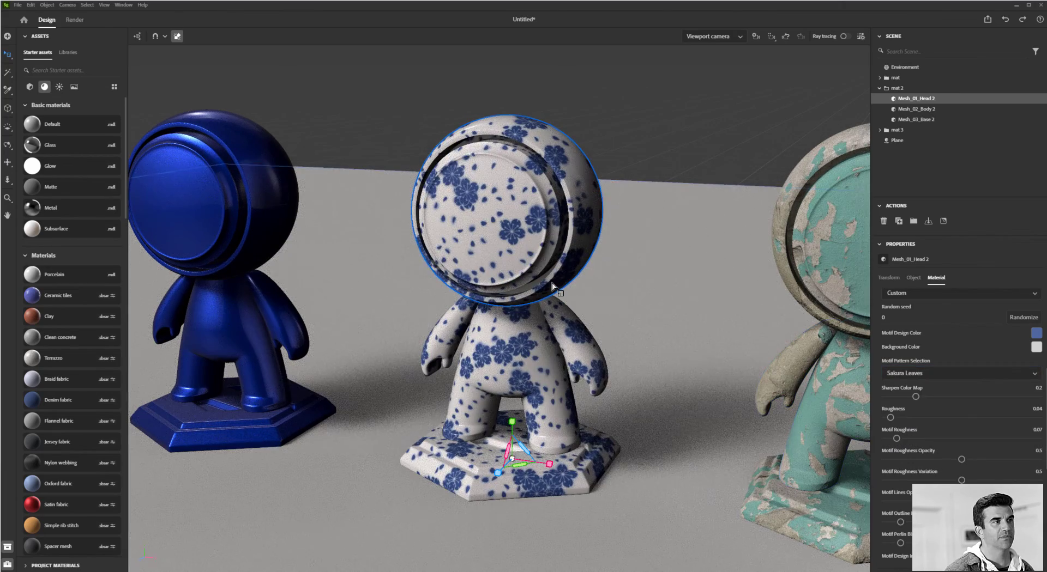
Return the porcelain's motif pattern to Waves and set its Motif Design Color to HSV 222, 80, 73.
left_click(909, 374)
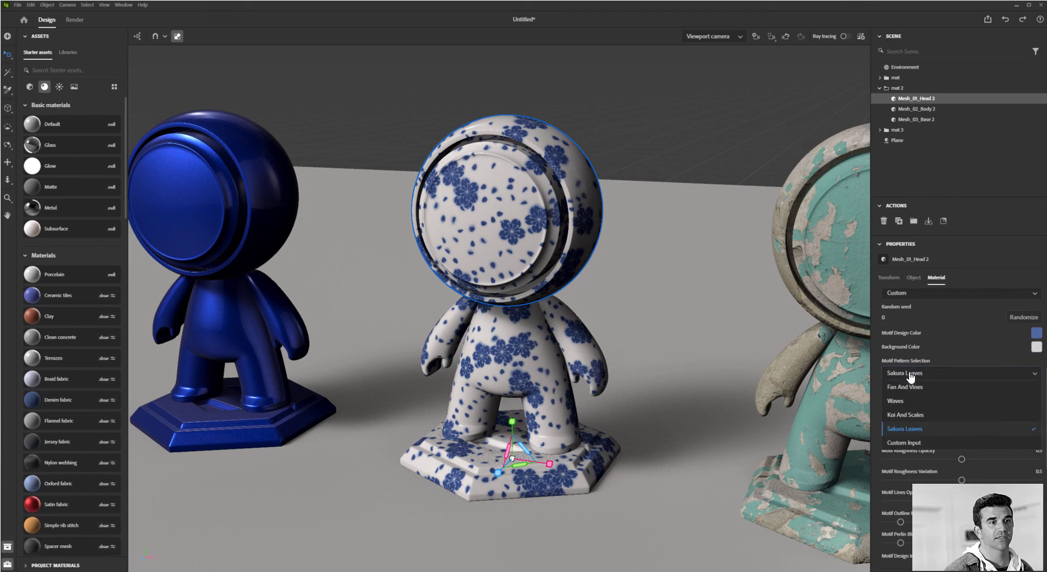
left_click(910, 401)
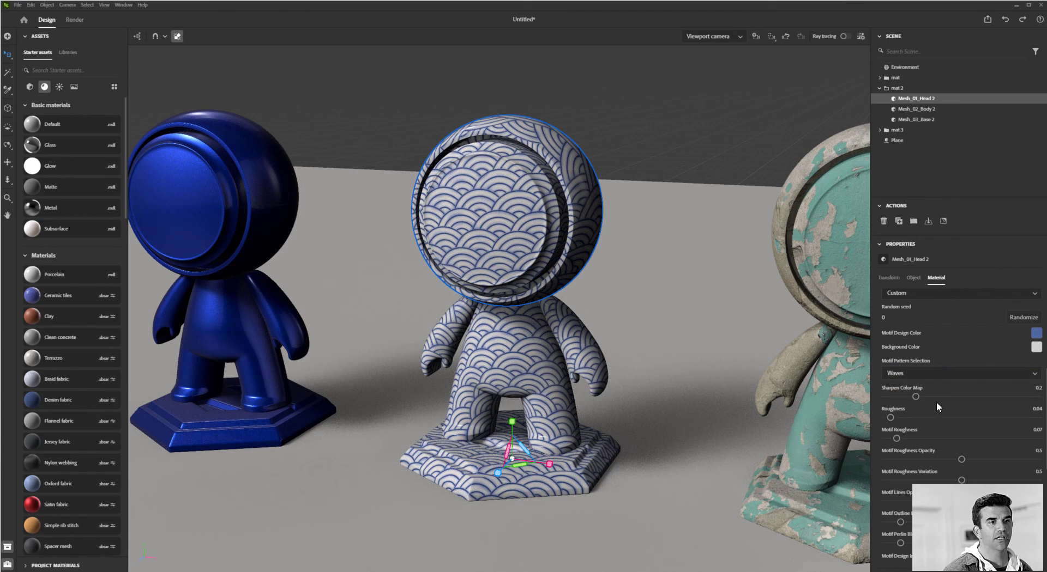
left_click(1037, 336)
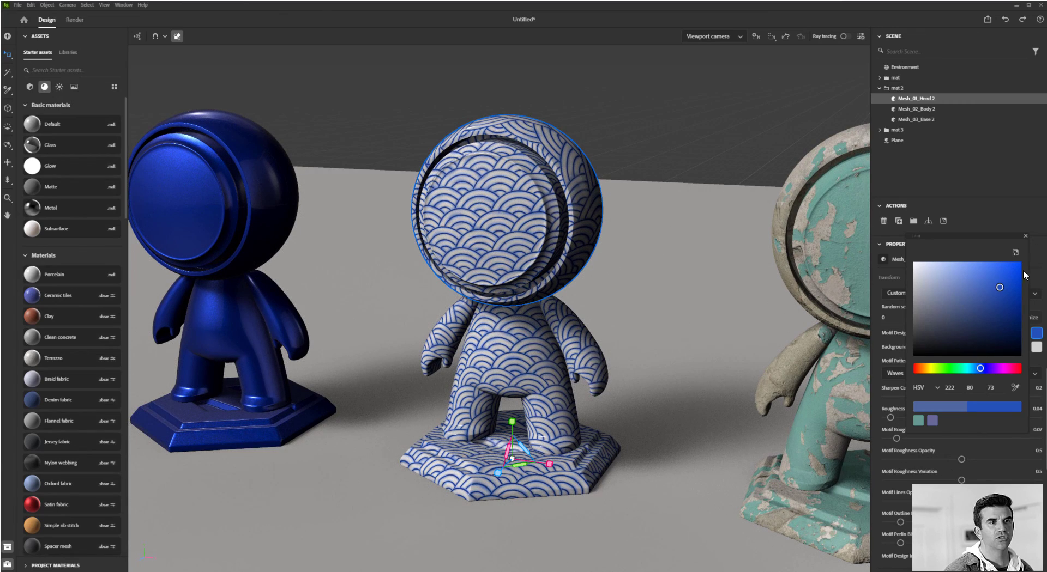
left_click(1025, 237)
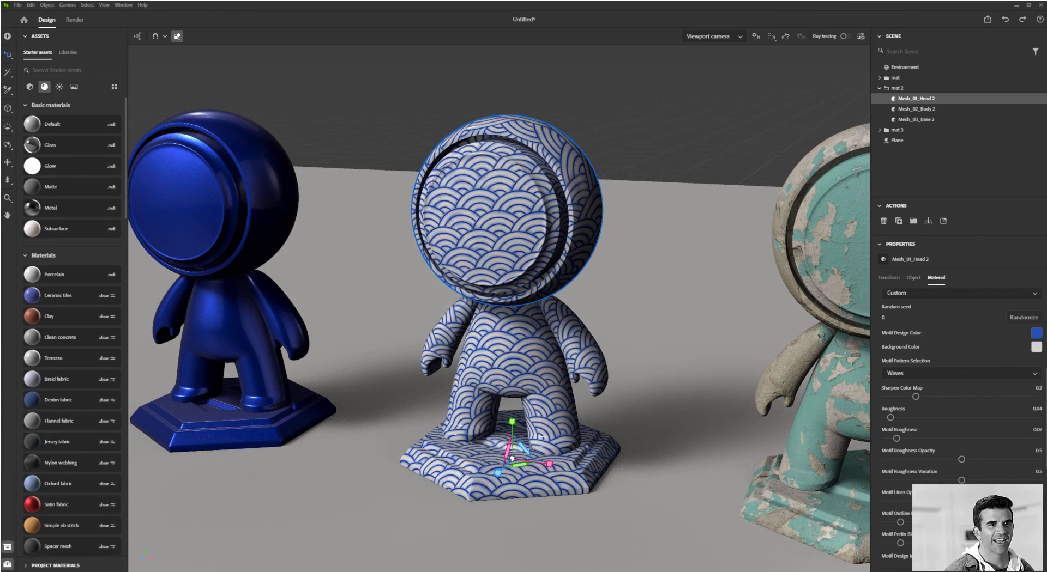
Set the Japanese Porcelain material's Motif Lines Opacity to 1 and its Motif Roughness to 0.18.
mouse_move(961, 501)
left_mouse_down()
mouse_move(883, 500)
mouse_move(946, 500)
left_mouse_up()
scroll(929, 457, "down", 1)
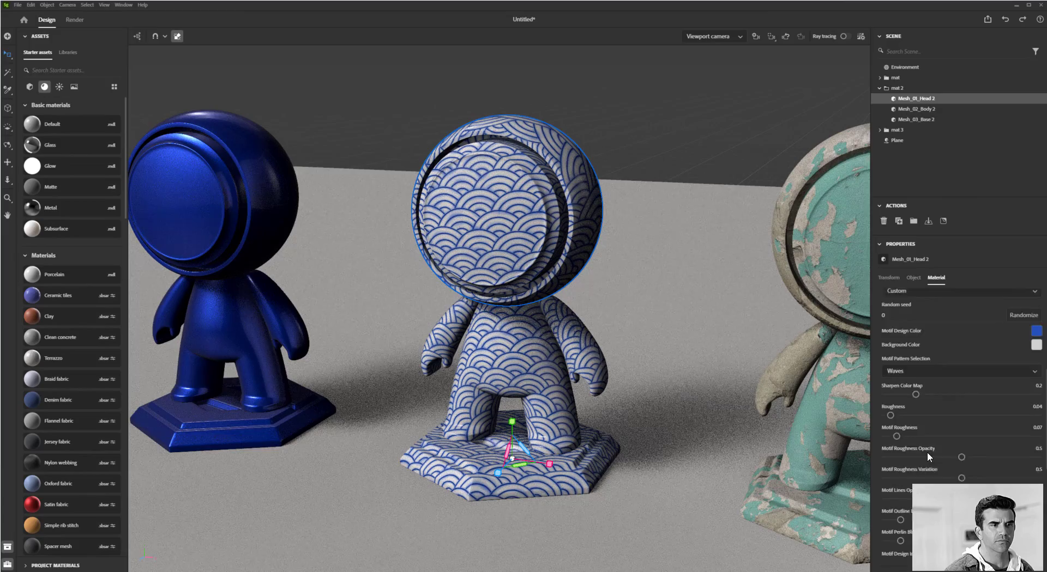
scroll(929, 450, "down", 3)
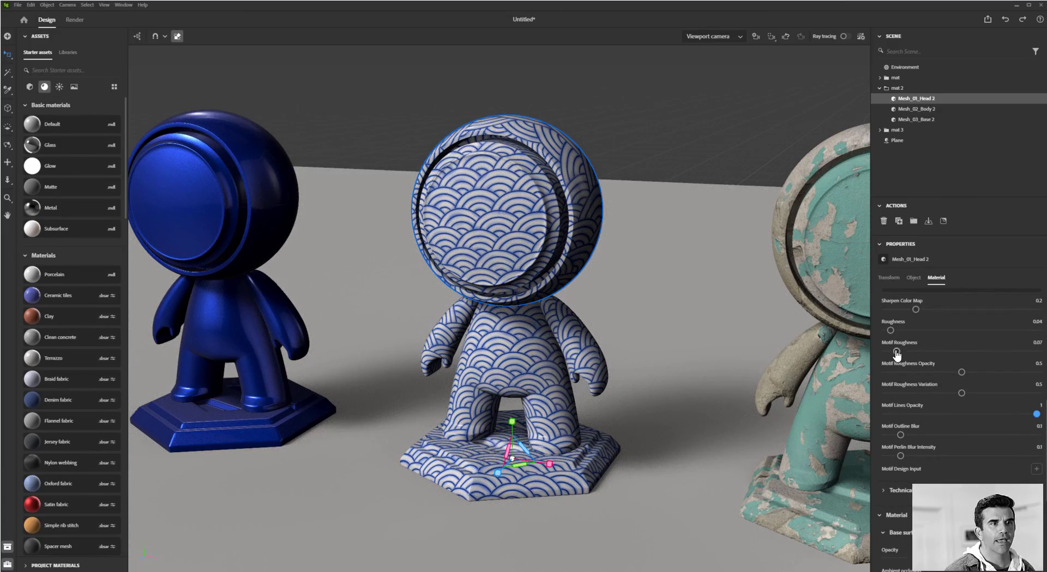
mouse_move(896, 352)
left_mouse_down()
mouse_move(964, 350)
mouse_move(910, 353)
left_mouse_up()
scroll(910, 407, "up", 3)
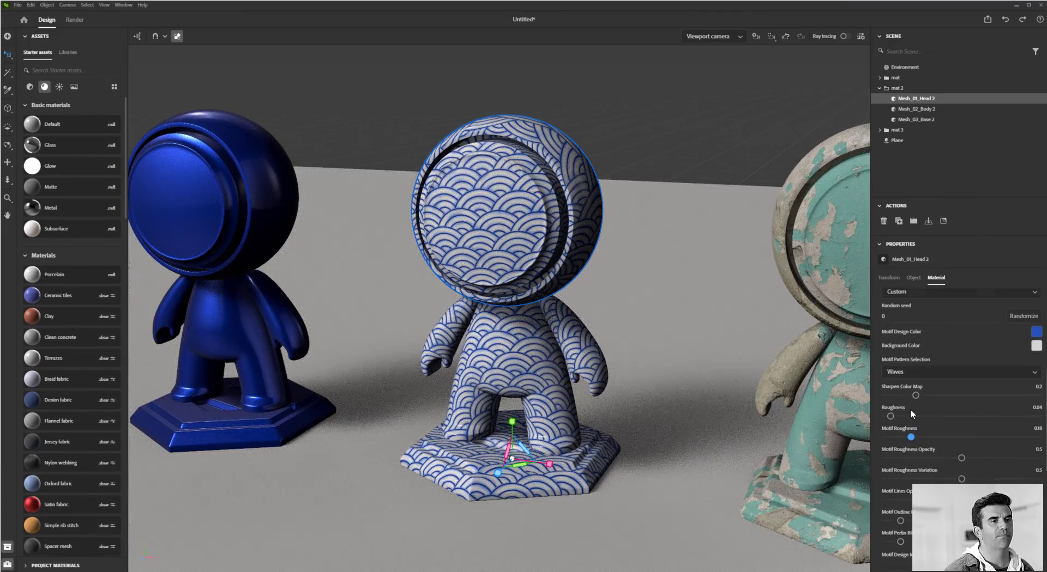
Set the Car Paint material on the blue figure to Triangle flake shape with a Flake Density of 0.58.
left_click(896, 78)
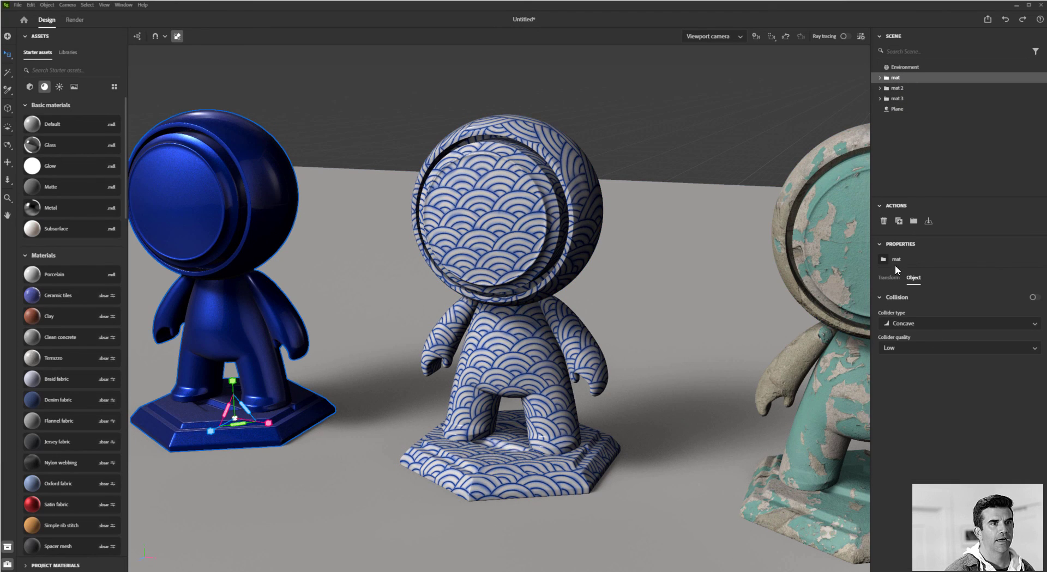
left_click(879, 77)
left_click(909, 88)
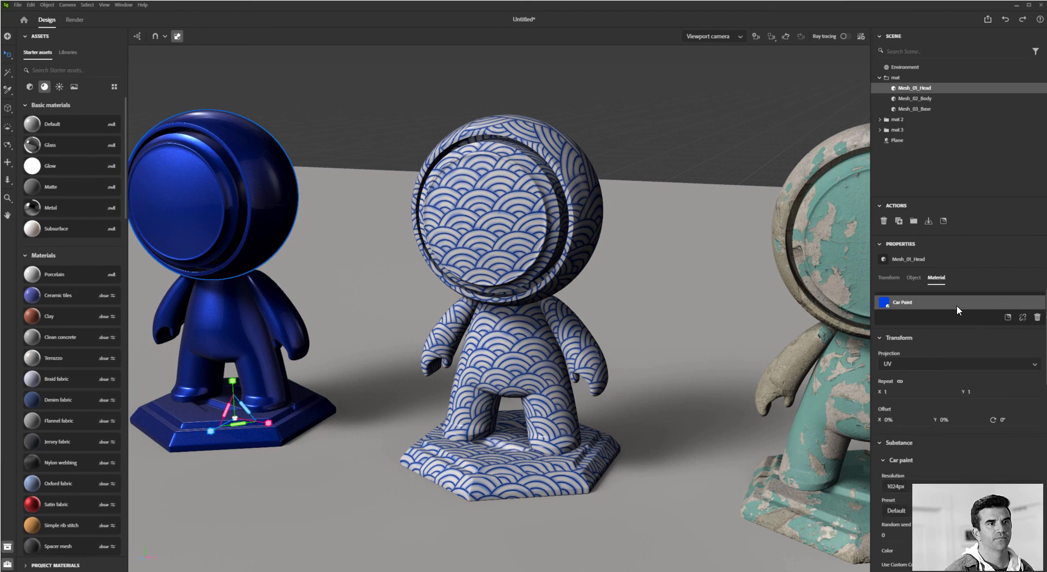
scroll(949, 478, "down", 8)
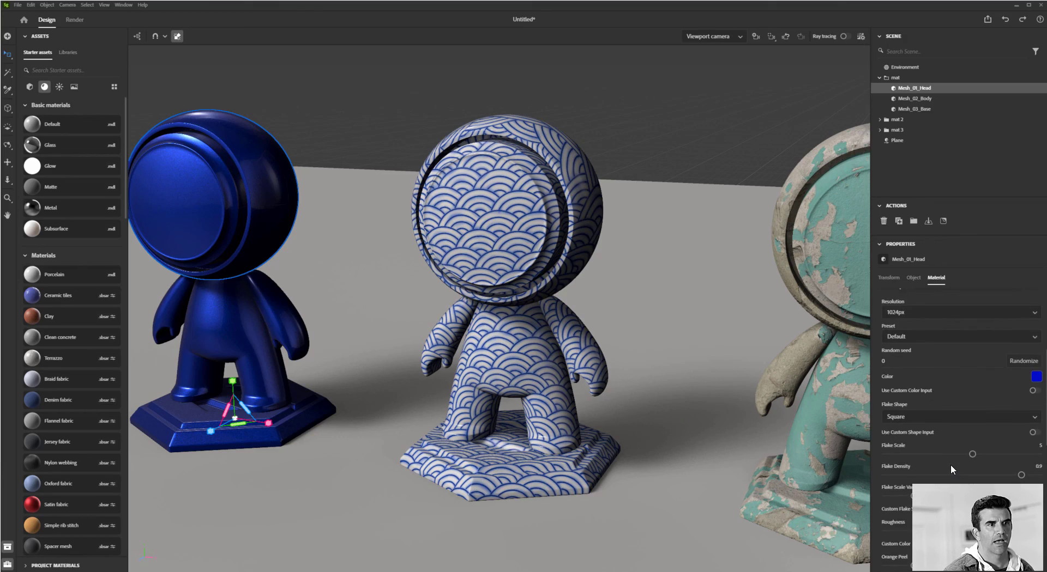
left_click(927, 373)
left_click(921, 430)
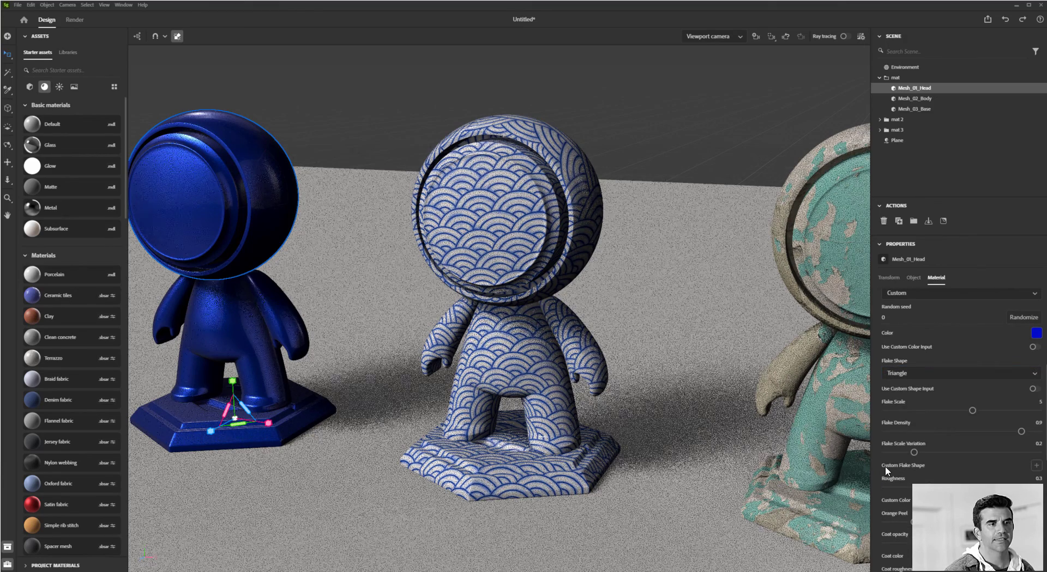
left_click(972, 431)
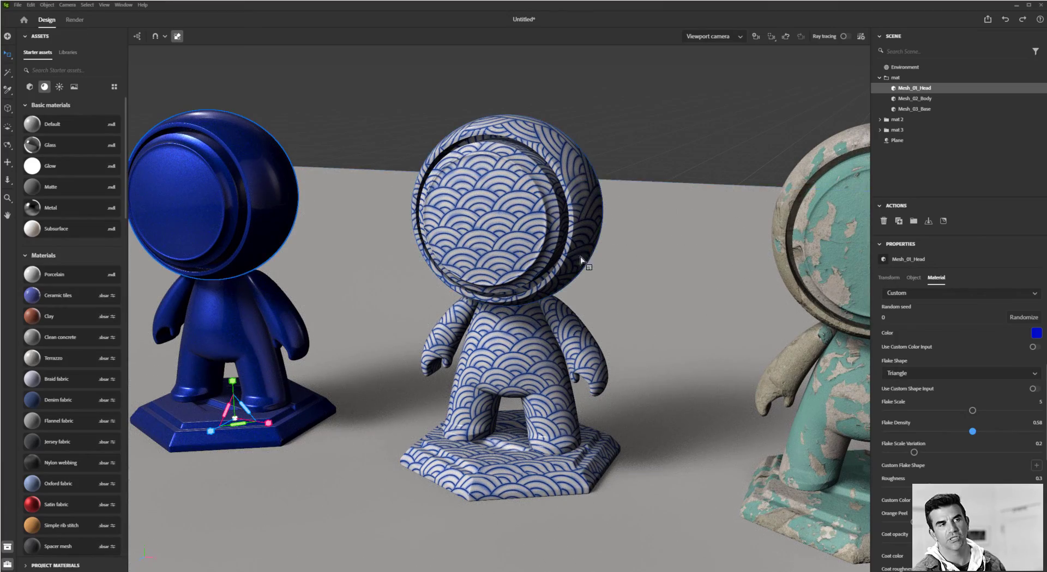
Select the third figure's head and examine its Concrete With Paint Chips surface up close and beside the other figures.
scroll(561, 257, "down", 3)
mouse_move(561, 256)
left_mouse_down("alt")
mouse_move(537, 260)
mouse_move(547, 258)
left_mouse_up("alt")
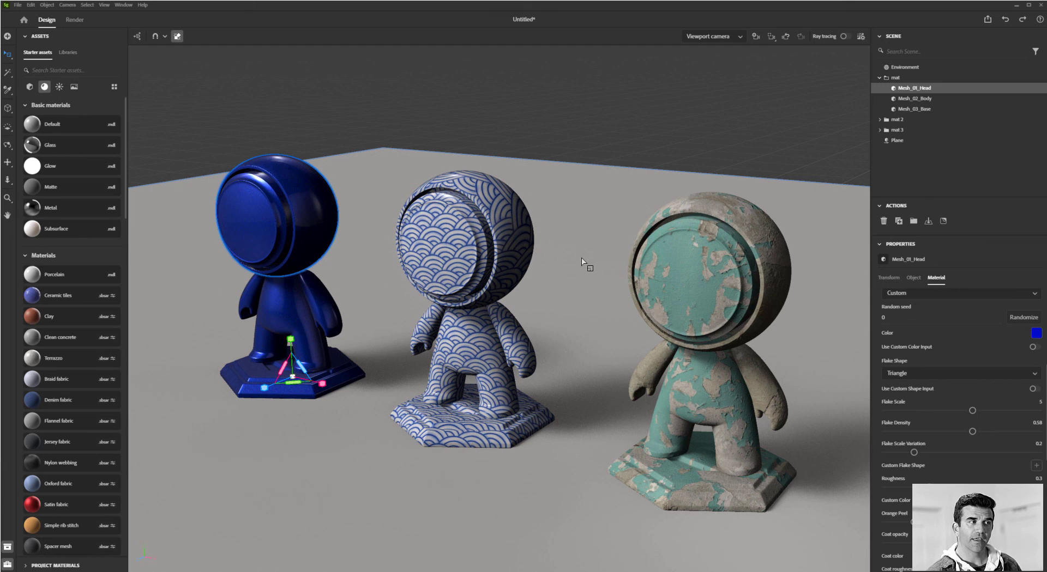
left_click(763, 267)
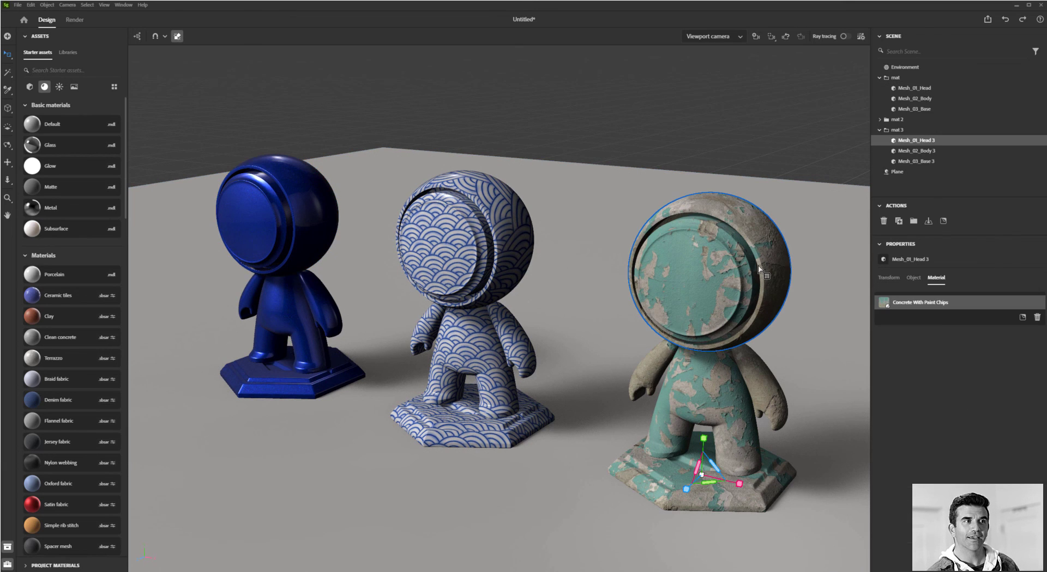
left_click_drag(770, 288, 675, 249, "alt")
middle_click_drag(674, 250, 591, 241, "alt")
right_click_drag(592, 240, 649, 250, "alt")
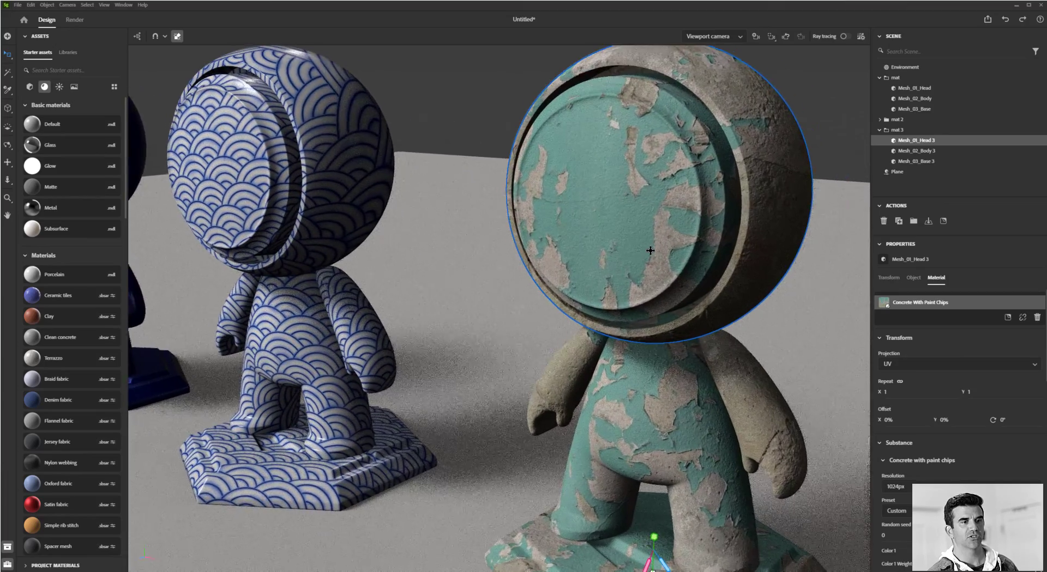
middle_click_drag(649, 249, 702, 256, "alt")
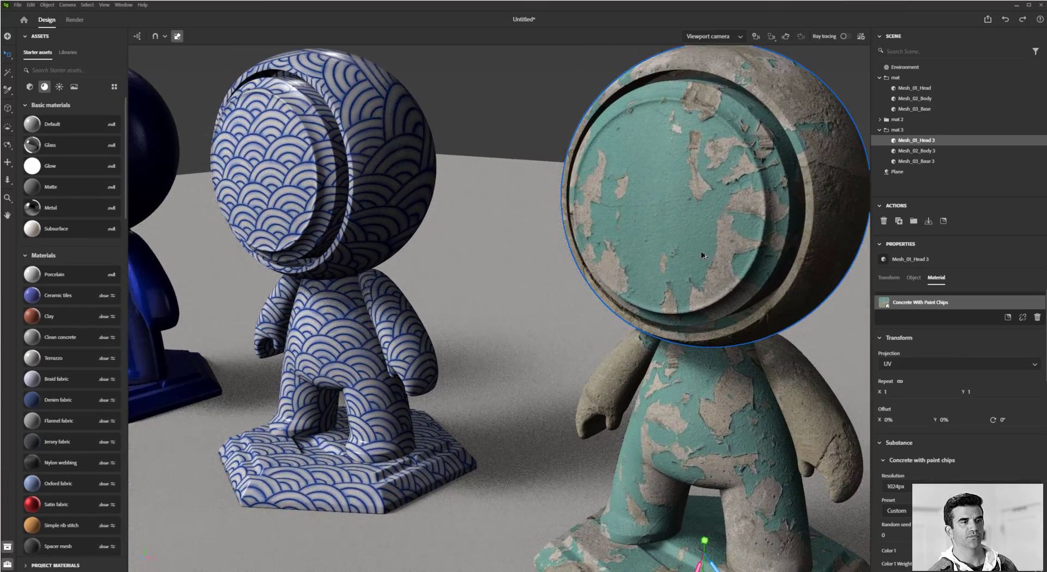
right_click_drag(702, 256, 528, 254, "alt")
middle_click_drag(528, 253, 568, 253, "alt")
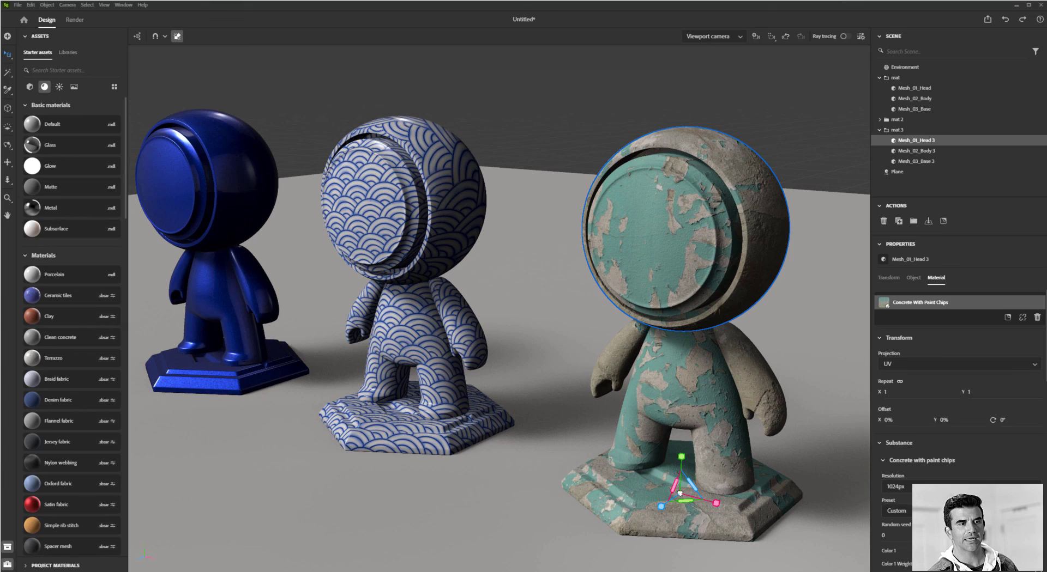
Try the yellow, dirty green and orange presets of the Concrete With Paint Chips material, and restore the Default preset.
left_click(929, 511)
left_click(927, 457)
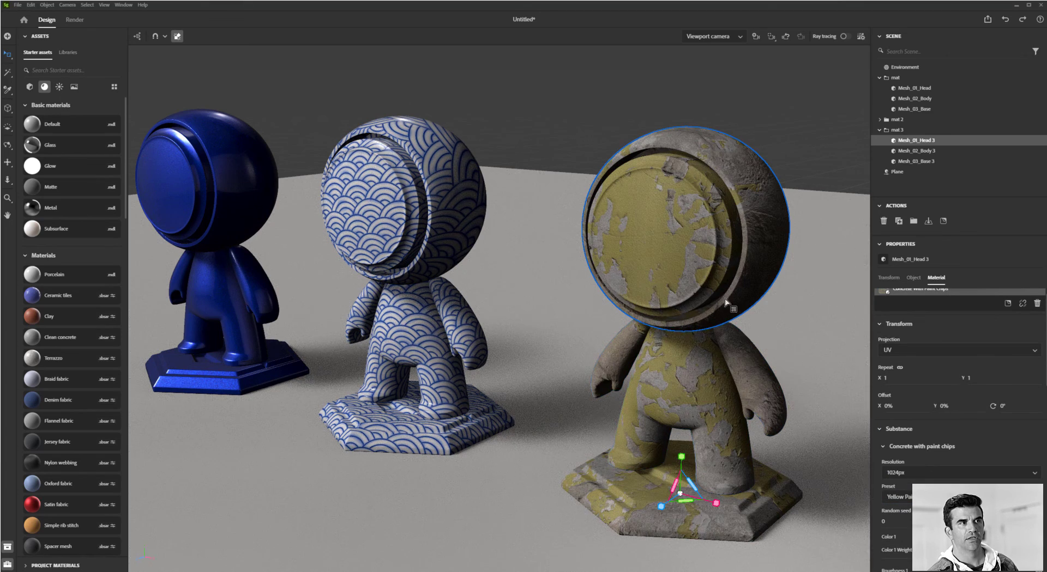
left_click(959, 498)
left_click(959, 539)
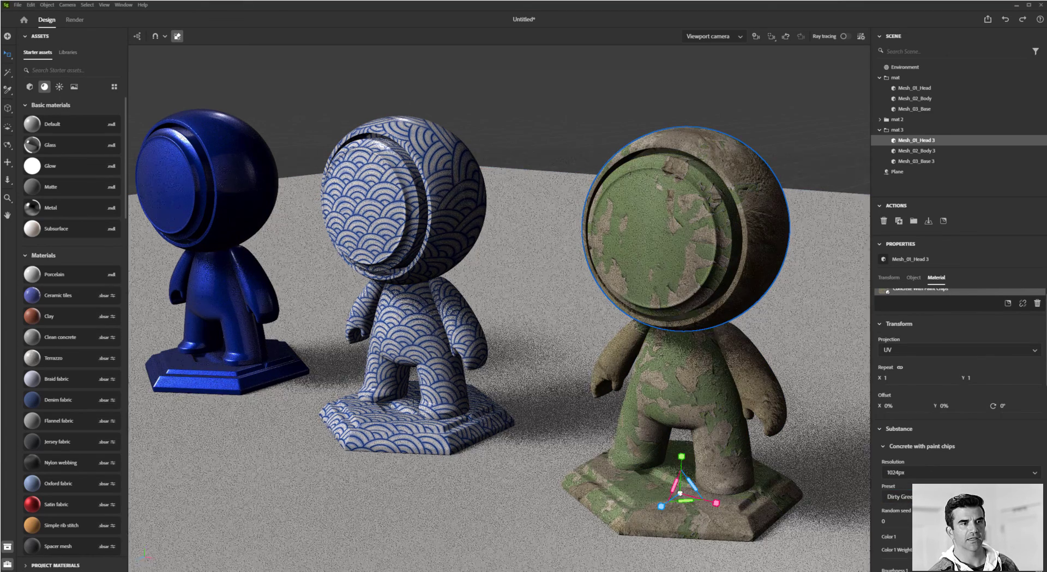
left_click(959, 497)
left_click(896, 552)
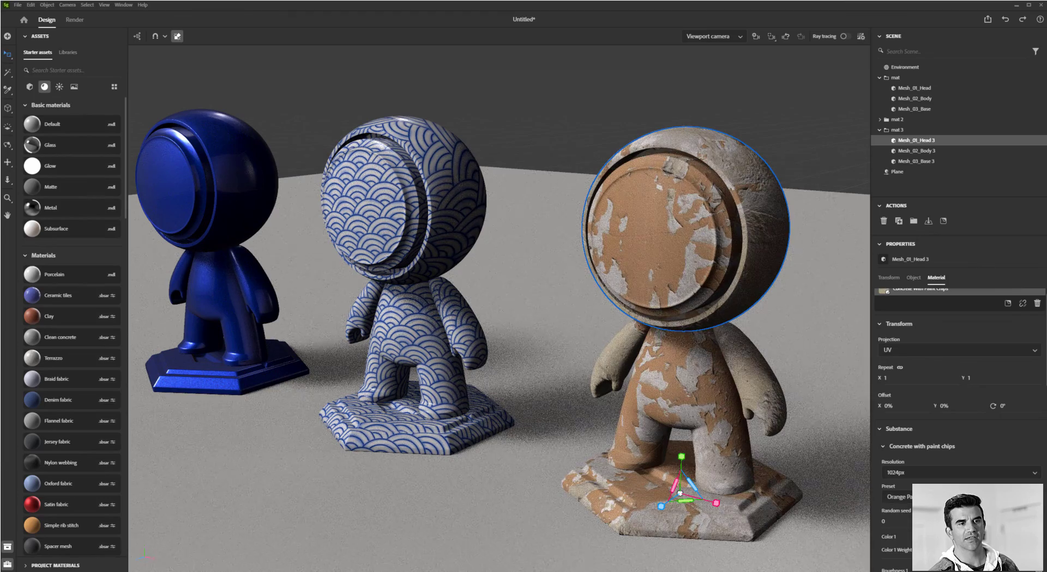
left_click(948, 497)
left_click(927, 511)
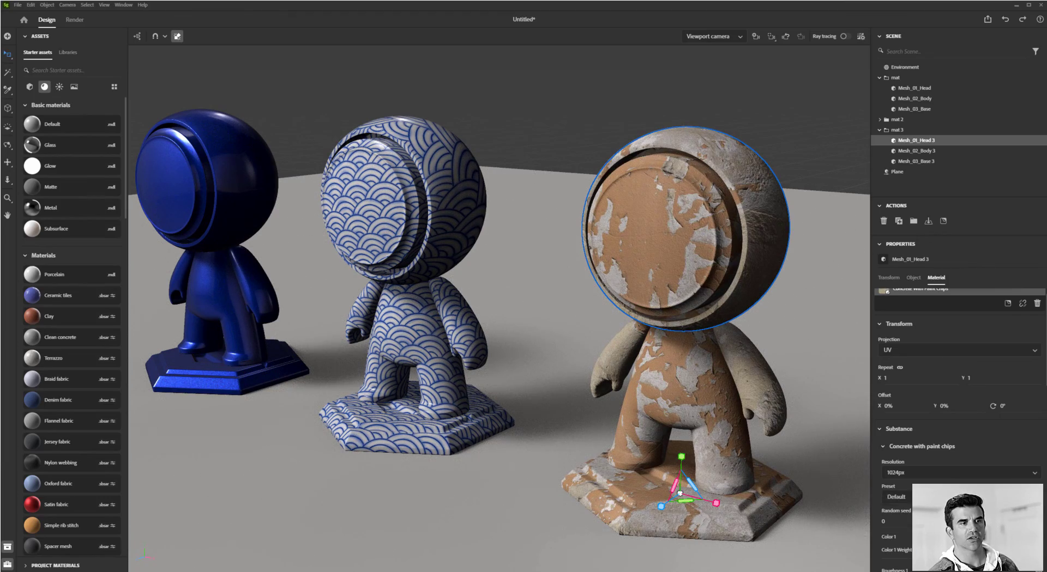
Examine the chipped paint surface on the third figure's head, face and side from several angles and up close.
mouse_move(775, 298)
left_mouse_down("alt")
mouse_move(748, 281)
mouse_move(710, 294)
left_mouse_up("alt")
scroll(710, 294, "up", 6)
scroll(711, 294, "down", 8)
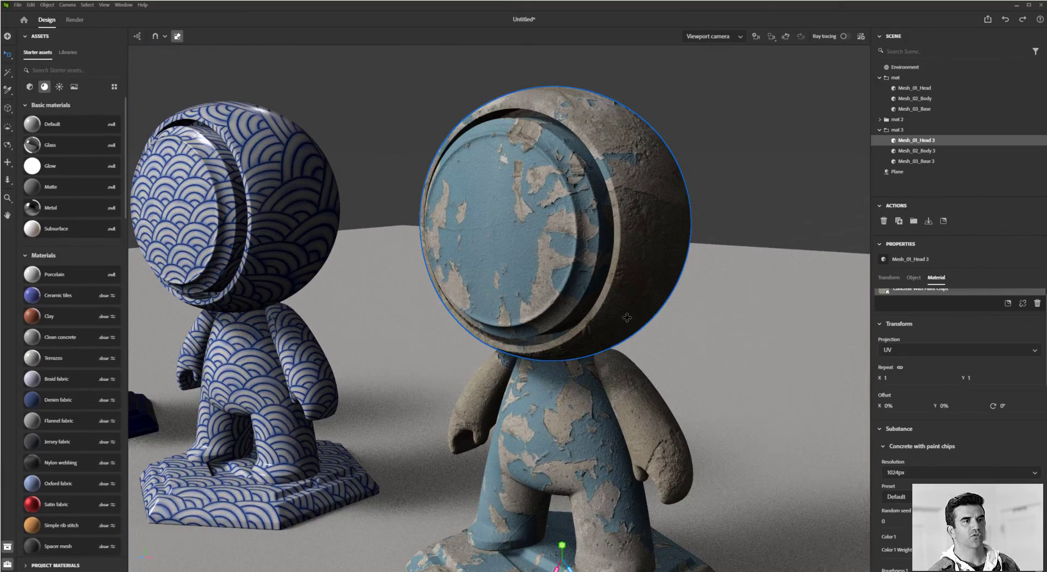
middle_click_drag(627, 318, 619, 336, "alt")
mouse_move(638, 326)
left_mouse_down("alt")
mouse_move(586, 339)
mouse_move(605, 346)
mouse_move(679, 317)
left_mouse_up("alt")
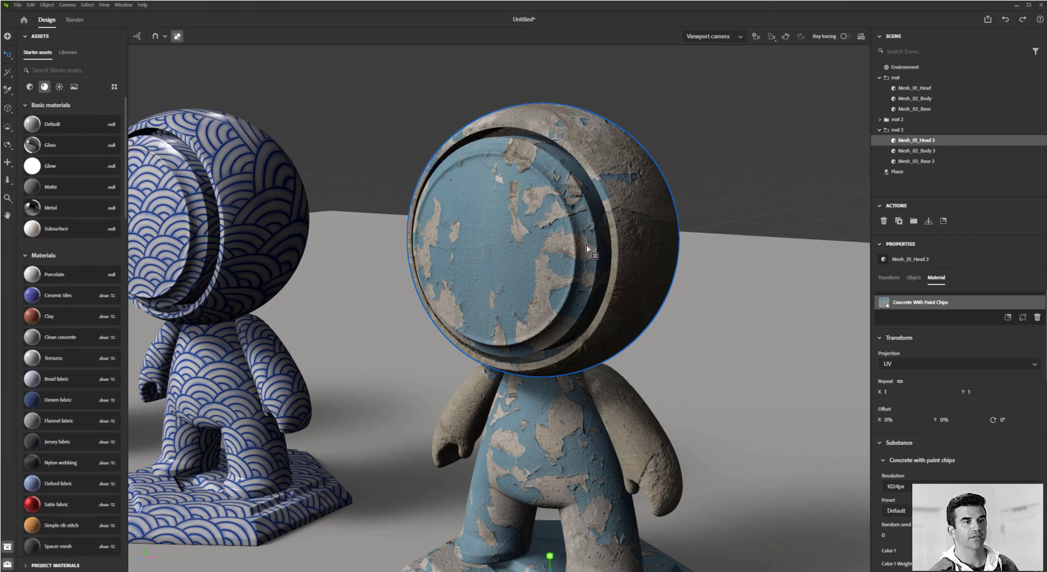
left_click_drag(586, 247, 553, 299, "alt")
scroll(554, 300, "up", 3)
left_click_drag(643, 264, 548, 208, "alt")
middle_click_drag(547, 208, 579, 272, "alt")
scroll(583, 276, "down", 3)
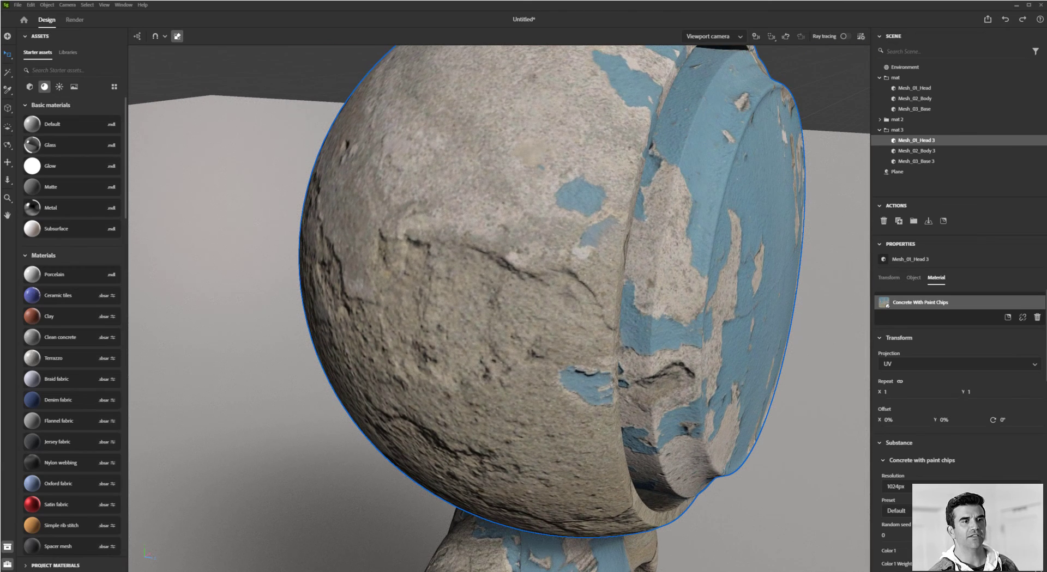
Turn on ray tracing, set the Concrete With Paint Chips resolution to 4096px and inspect the surface detail.
left_click(960, 486)
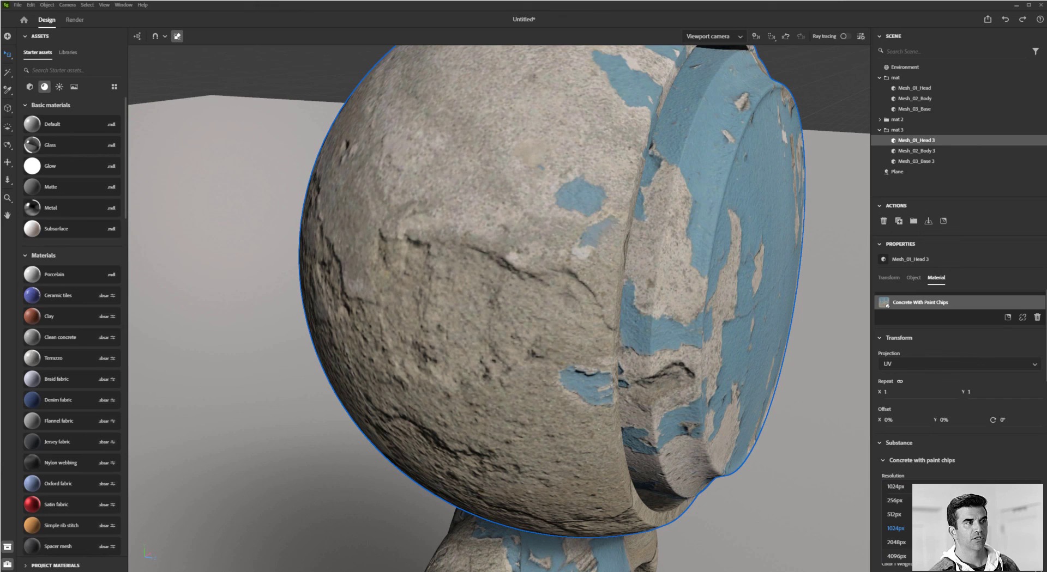
left_click(844, 36)
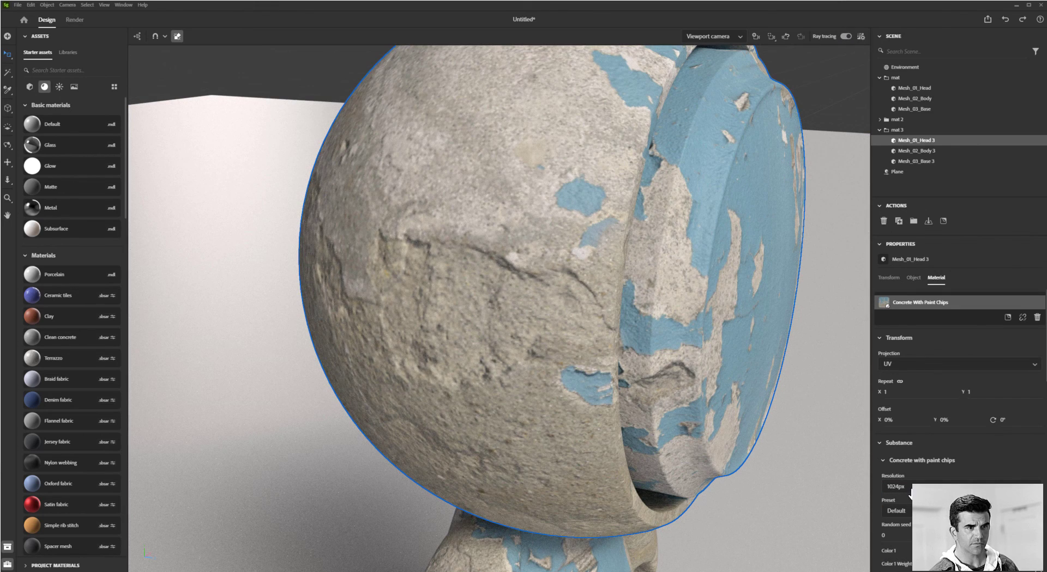
left_click(895, 486)
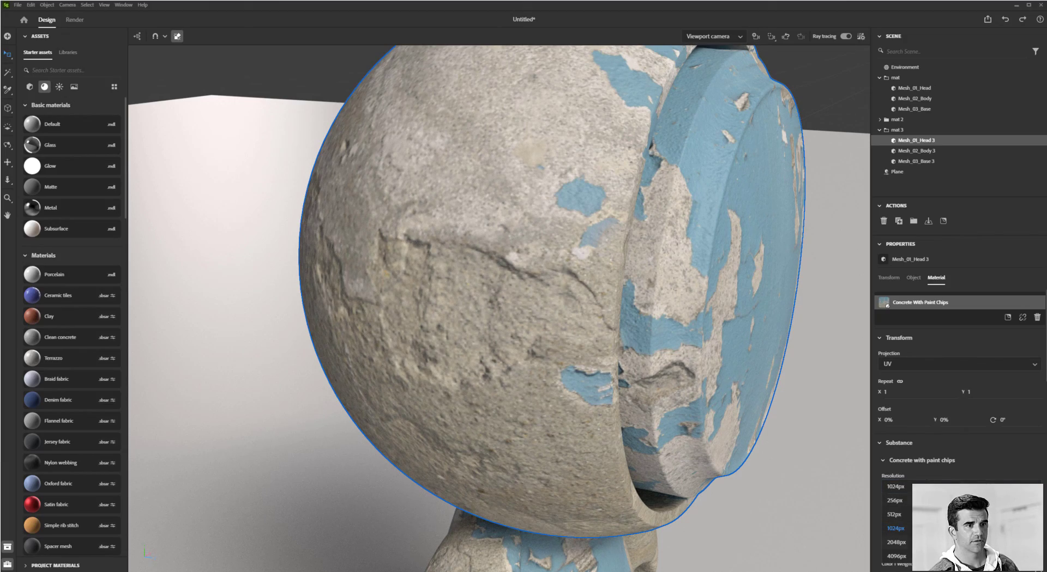
left_click(895, 556)
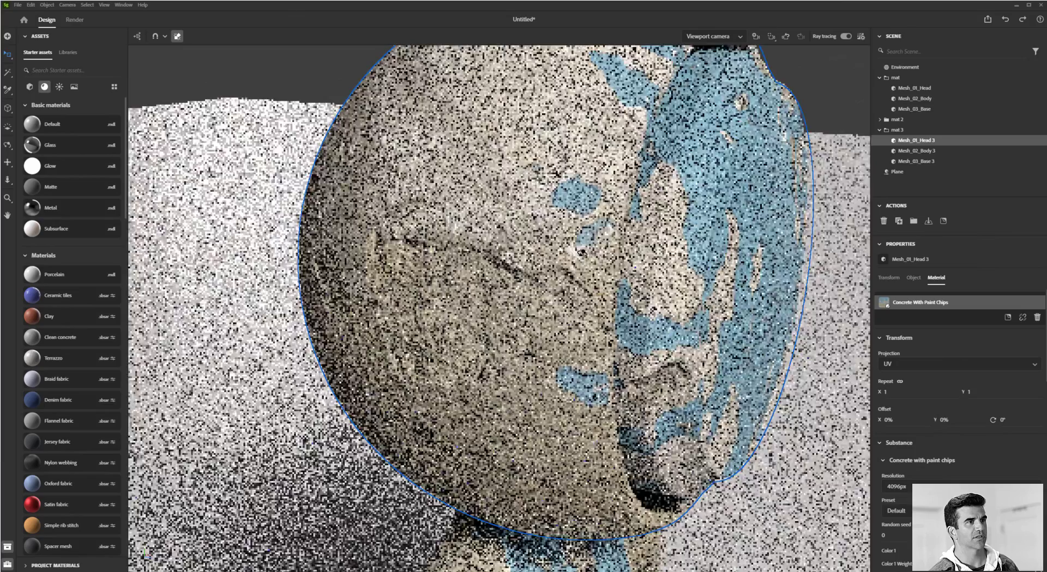
right_click_drag(582, 253, 550, 257)
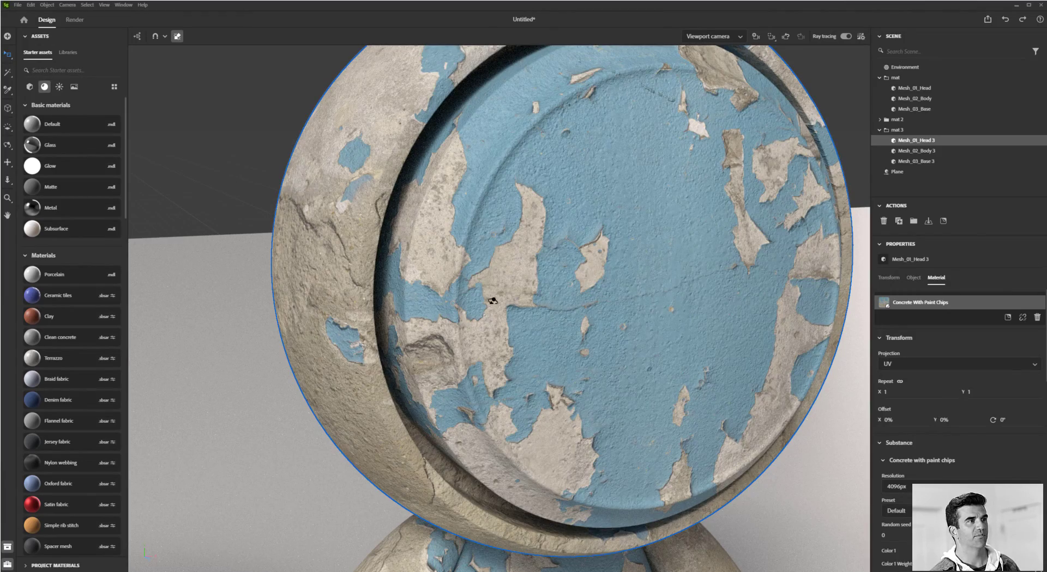
right_click_drag(551, 262, 594, 278)
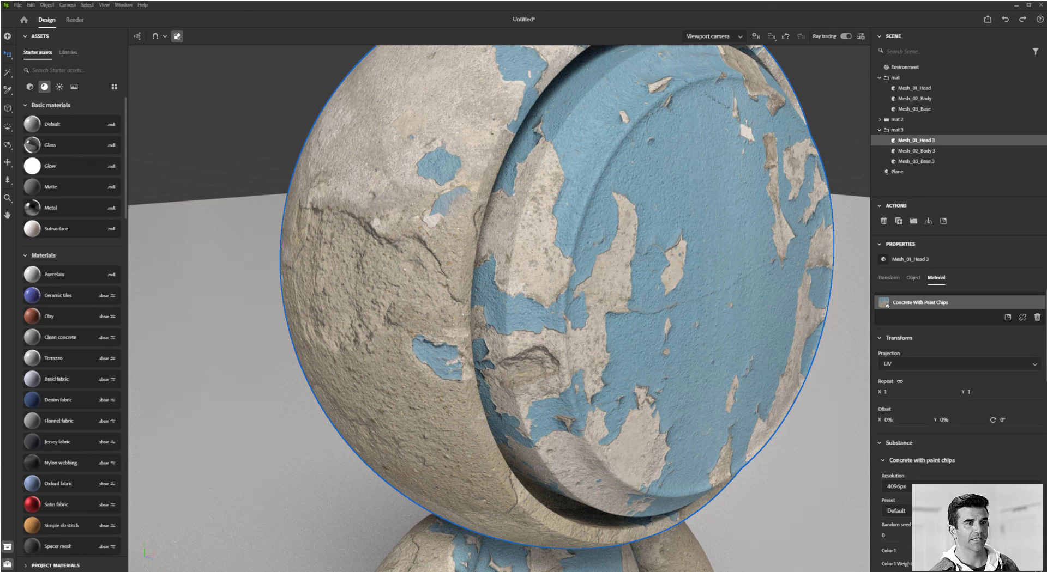
Return the Concrete With Paint Chips resolution to 1024px and turn off ray tracing.
left_click(961, 487)
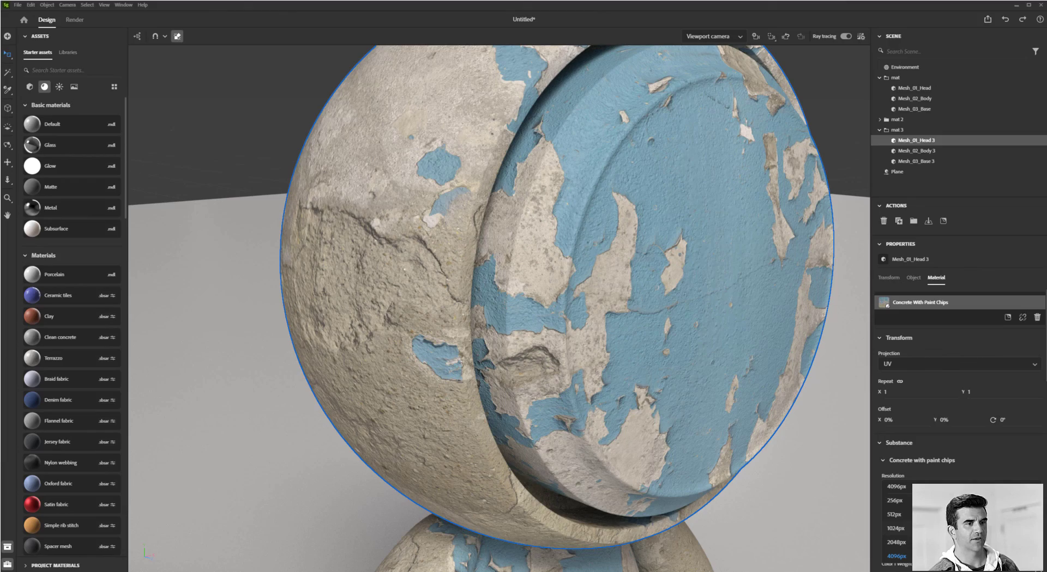
left_click(895, 528)
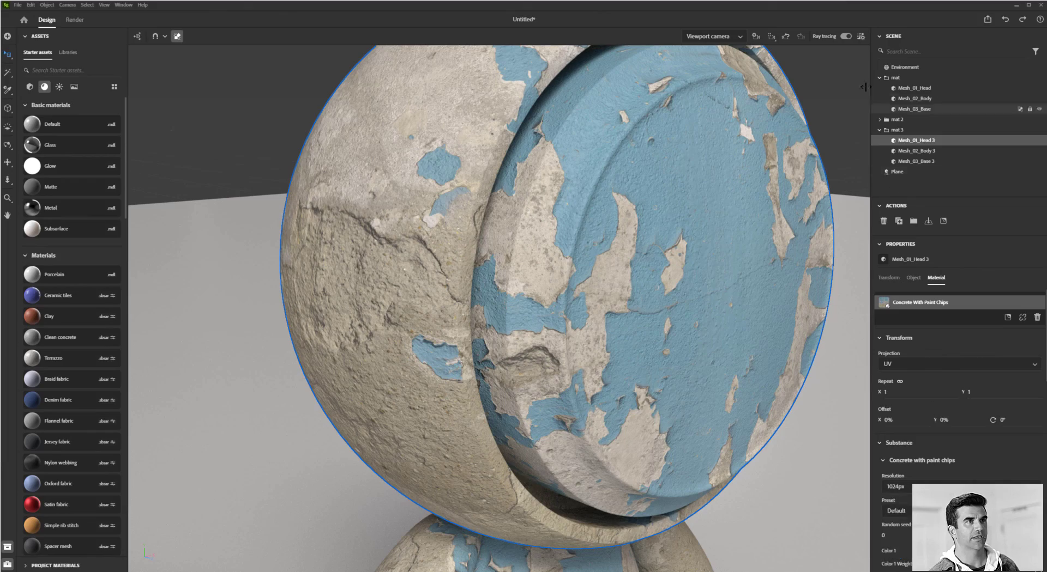
left_click(843, 37)
Examine the concrete texture on the side and back of the third figure's head with the other figures behind it.
left_click_drag(751, 325, 645, 316, "alt")
mouse_move(645, 316)
right_mouse_down()
mouse_move(617, 320)
mouse_move(578, 302)
right_mouse_up()
scroll(616, 316, "down", 5)
left_click_drag(661, 289, 472, 294, "shift")
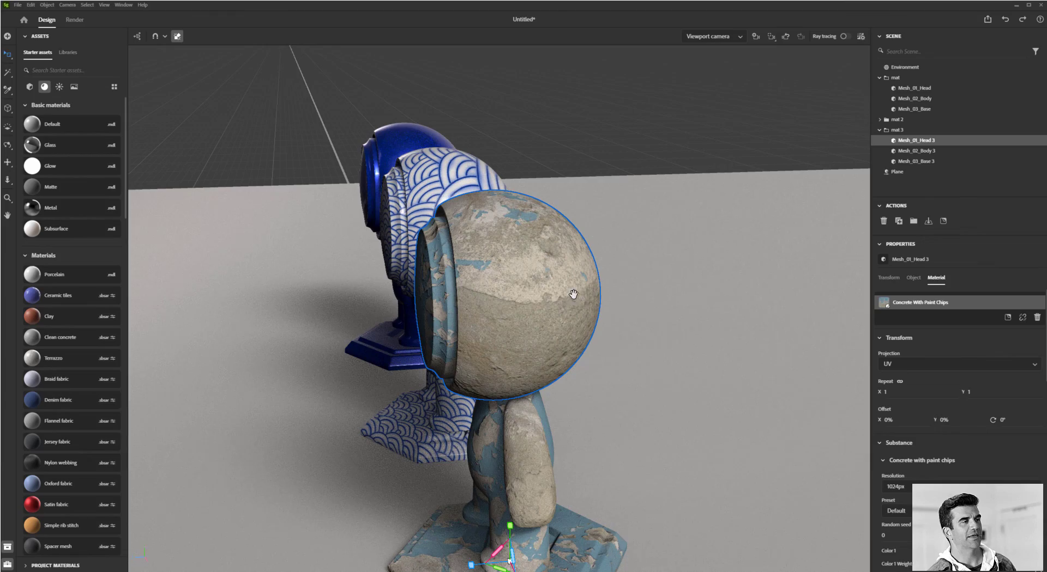
right_click_drag(576, 293, 612, 284)
left_click_drag(611, 284, 479, 273, "alt")
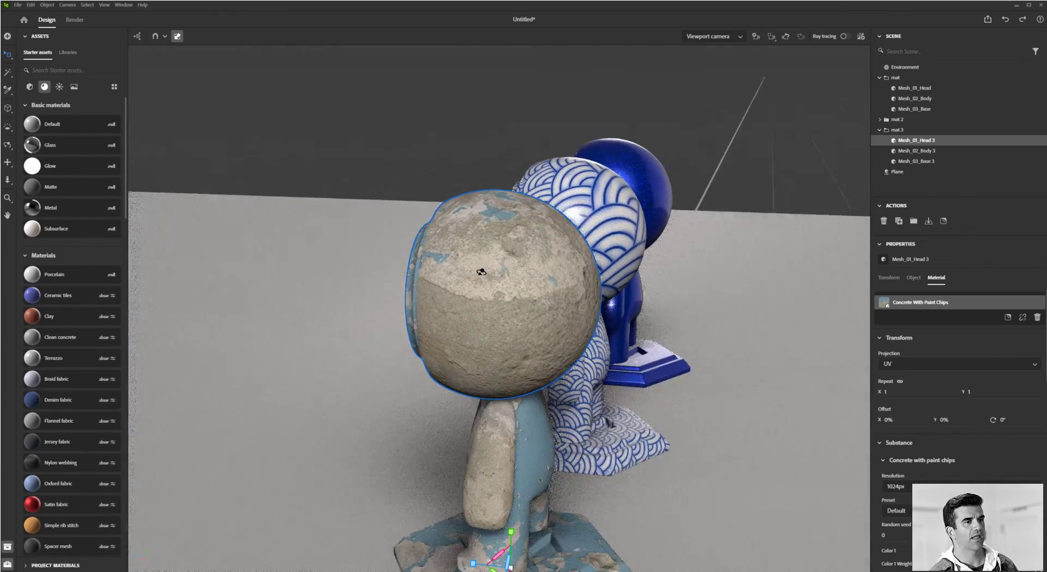
left_click_drag(717, 293, 622, 280, "alt")
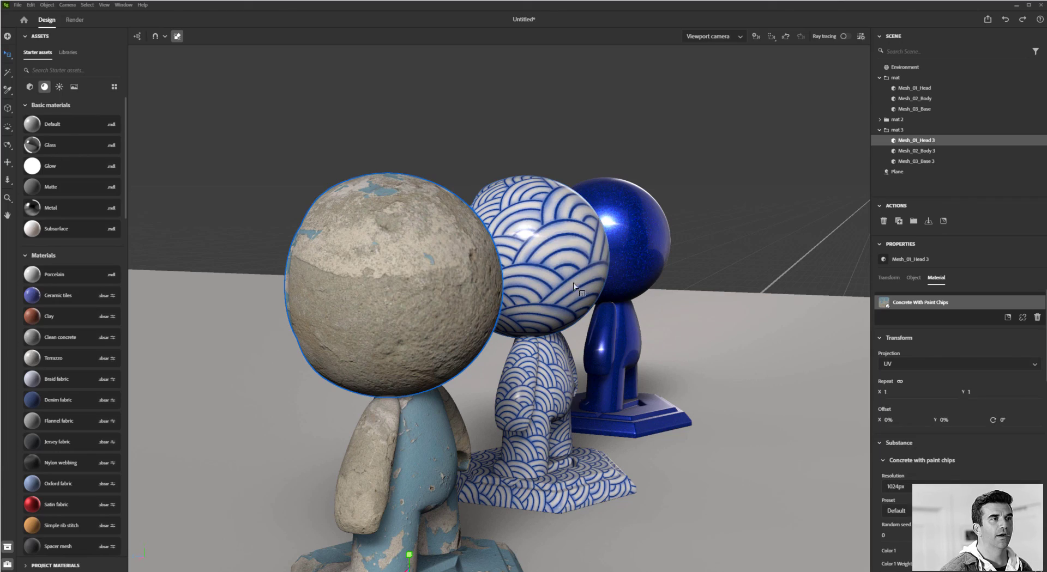
left_click_drag(567, 319, 485, 329, "alt")
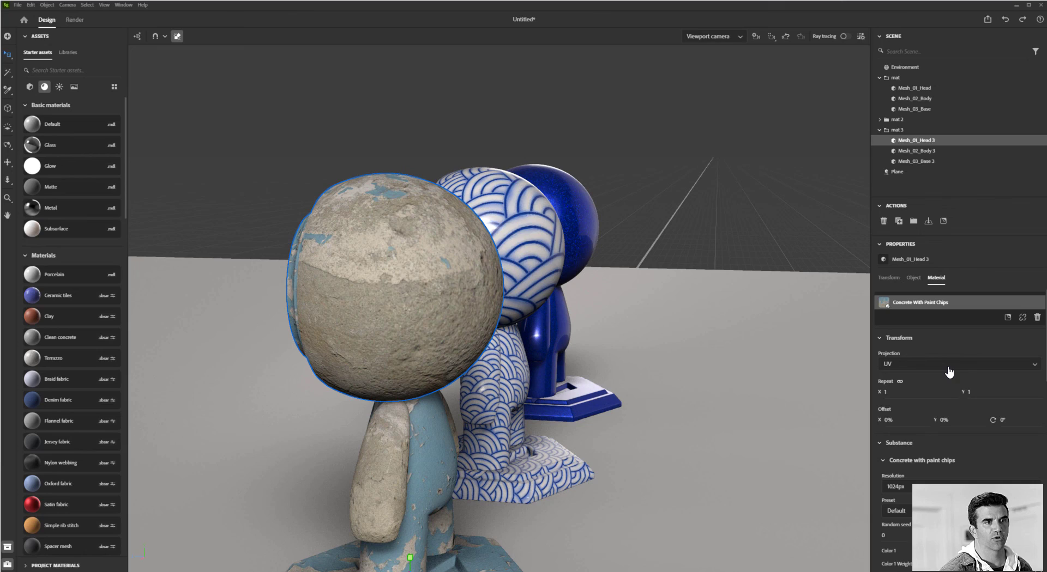
Set the Concrete With Paint Chips projection to Triplanar (local) and inspect the back of the third figure's head.
left_click(949, 372)
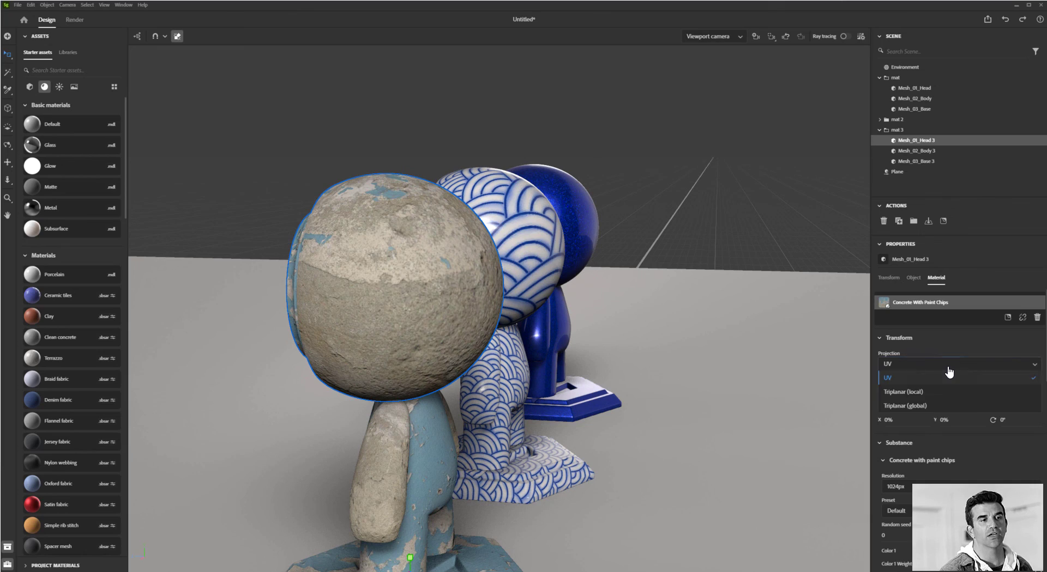
left_click(942, 396)
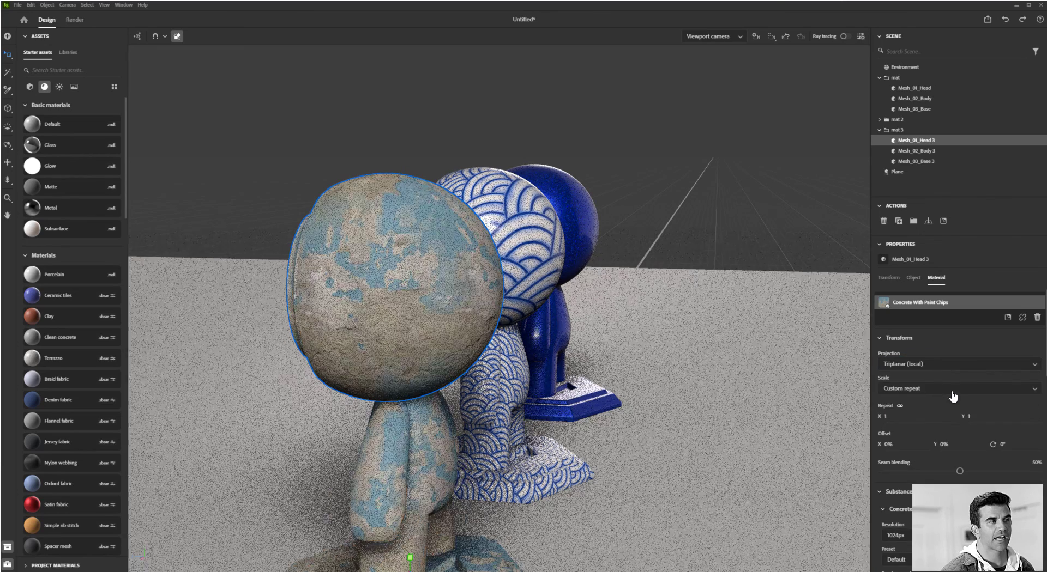
left_click_drag(407, 217, 354, 321, "alt")
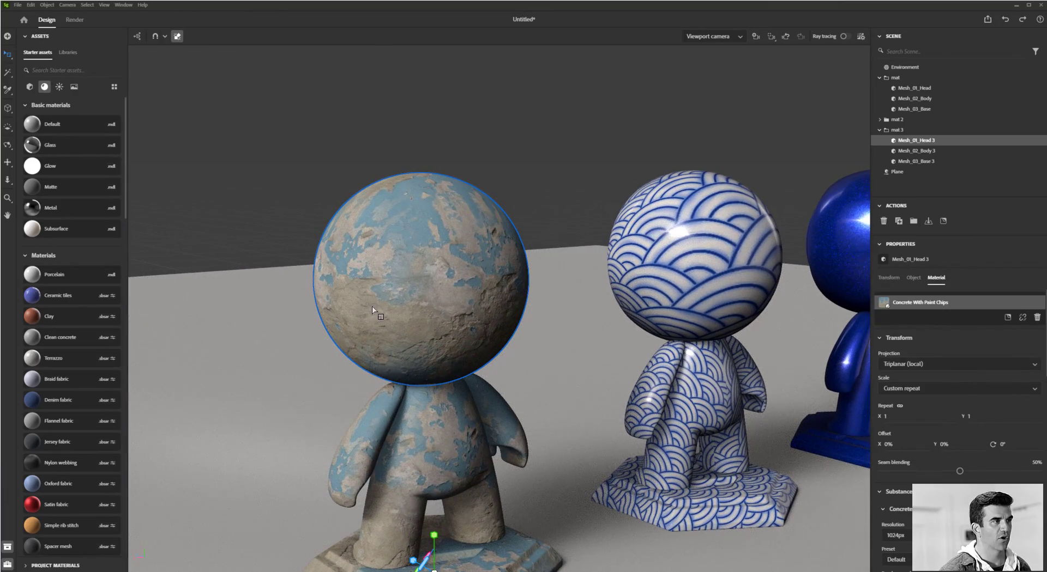
left_click_drag(352, 305, 383, 304, "alt")
right_click_drag(383, 304, 420, 302, "alt")
left_click_drag(420, 302, 388, 303, "alt")
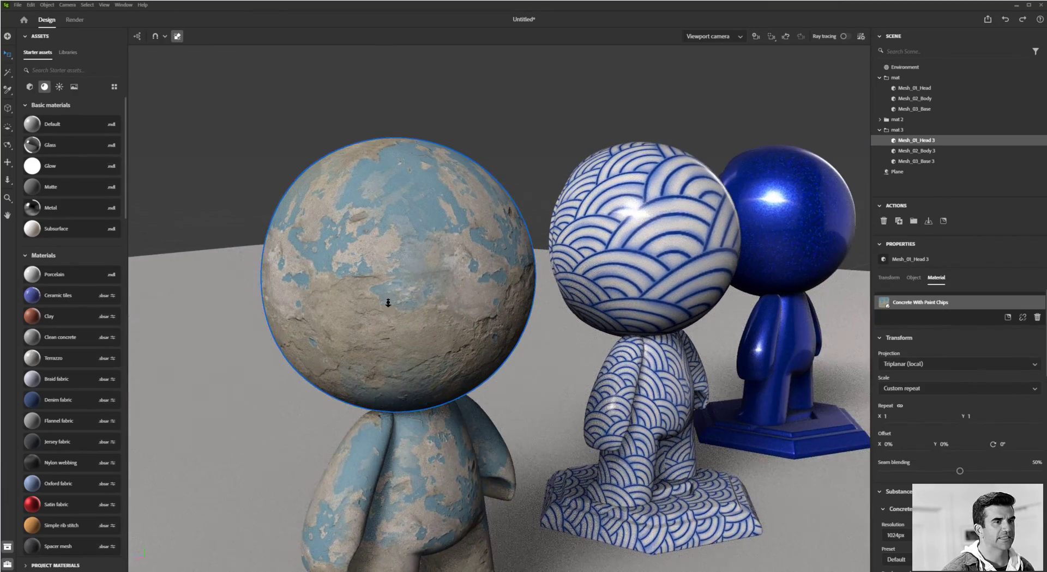
right_click_drag(388, 303, 457, 303, "alt")
left_click_drag(456, 303, 410, 285, "alt")
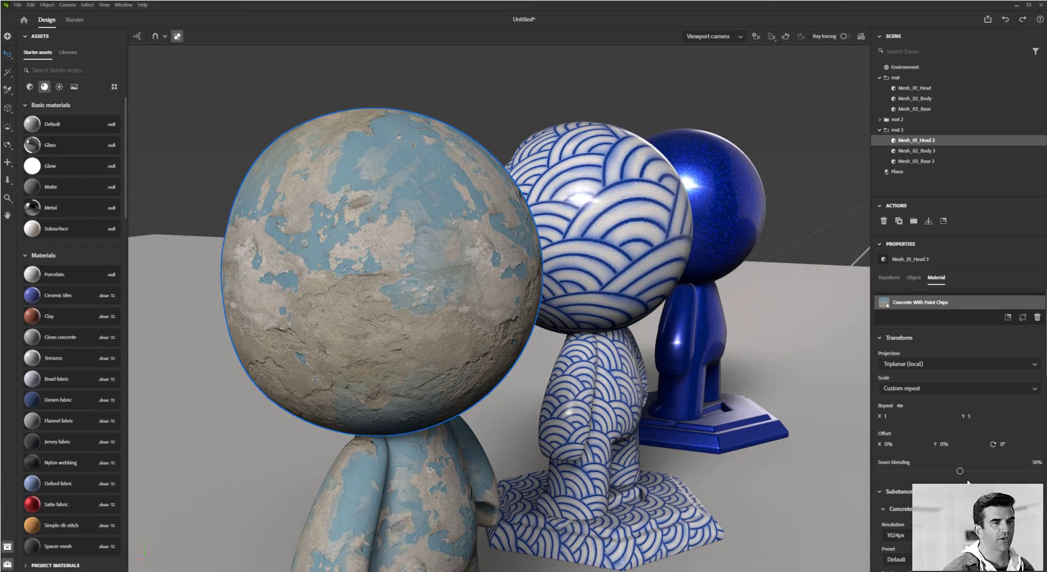
Try Seam blending at 0% on the Concrete With Paint Chips material, and set it to 51% after comparing the seams.
left_click_drag(959, 471, 873, 472)
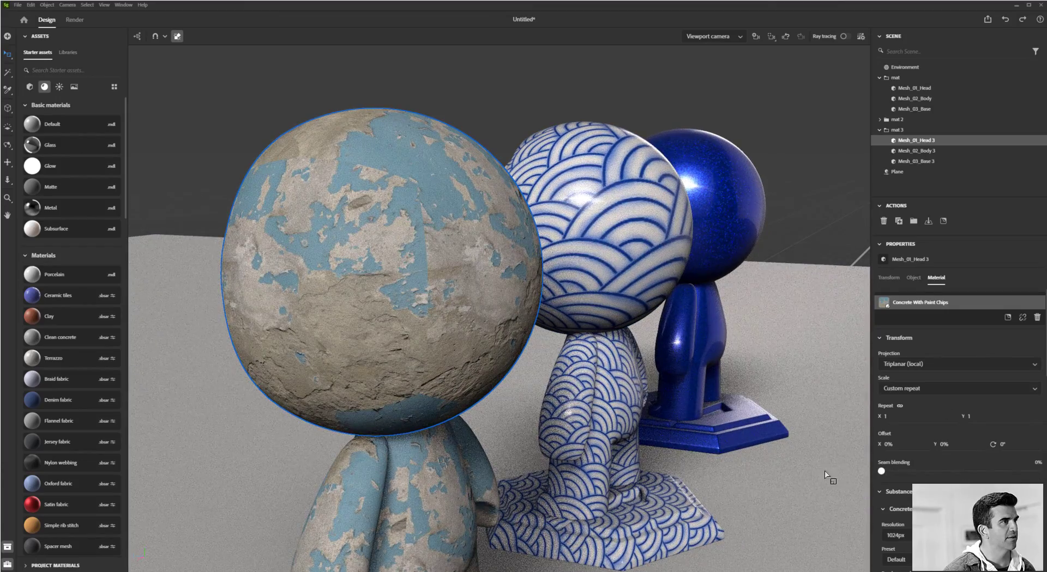
left_click_drag(414, 331, 245, 272, "alt")
left_click_drag(512, 310, 755, 338, "alt")
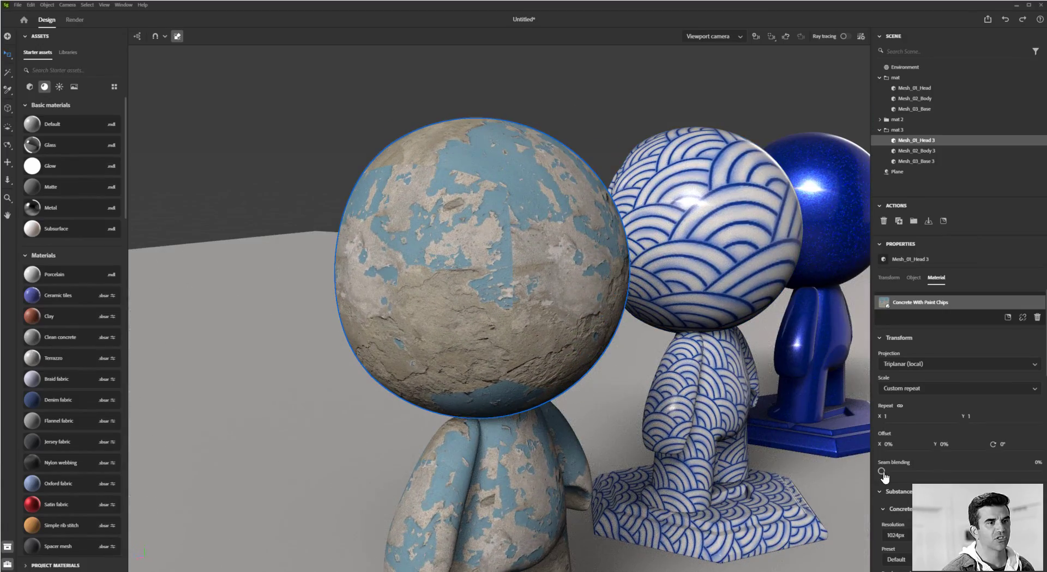
left_click_drag(881, 471, 961, 471)
left_click_drag(551, 283, 470, 230, "alt")
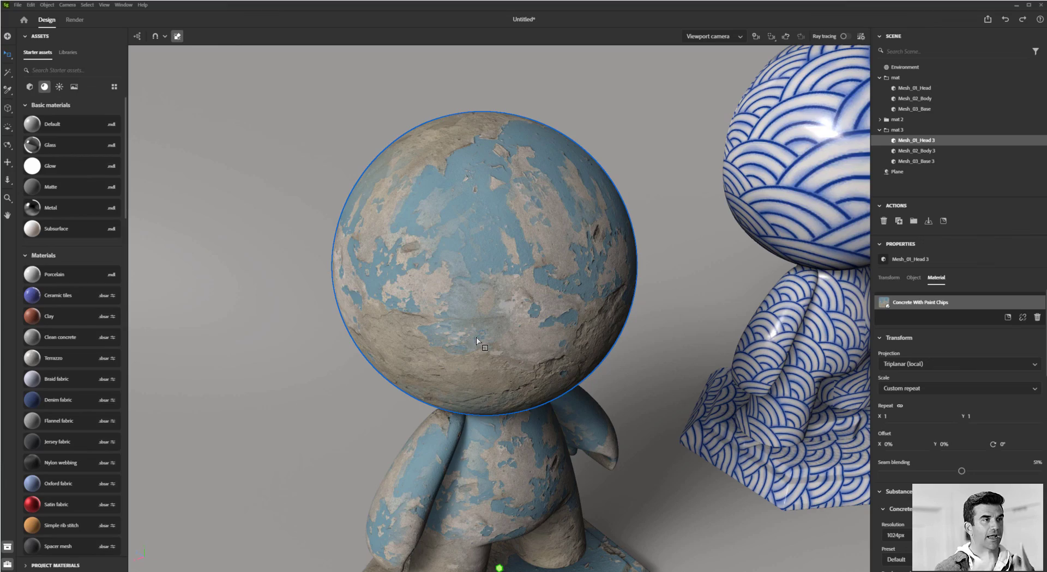
Add a basic Sphere shape to the scene and move it onto the empty floor beside the three figures.
scroll(470, 295, "down", 5)
left_click_drag(470, 284, 577, 284, "alt")
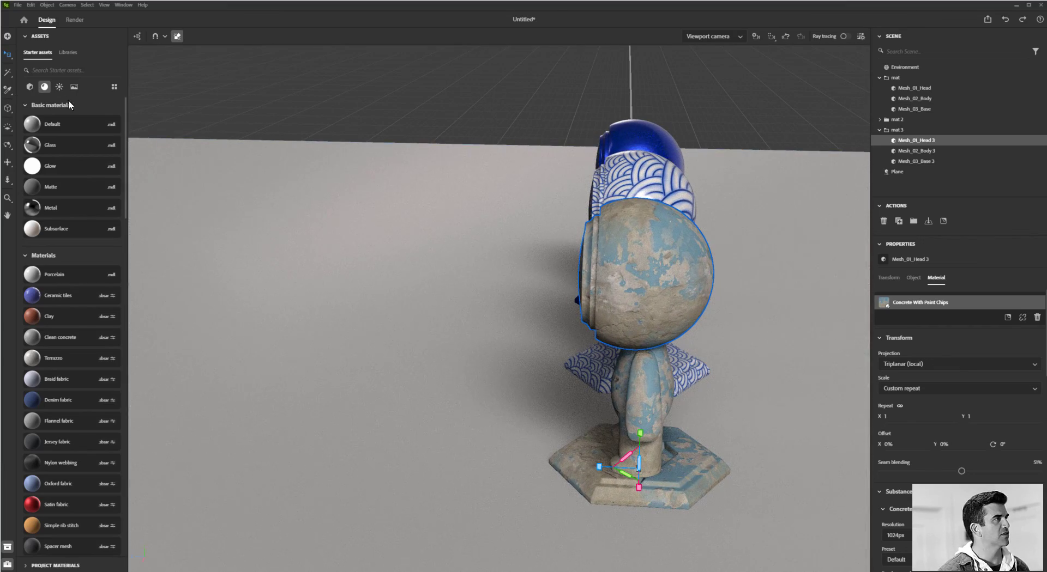
left_click(30, 88)
left_click(57, 170)
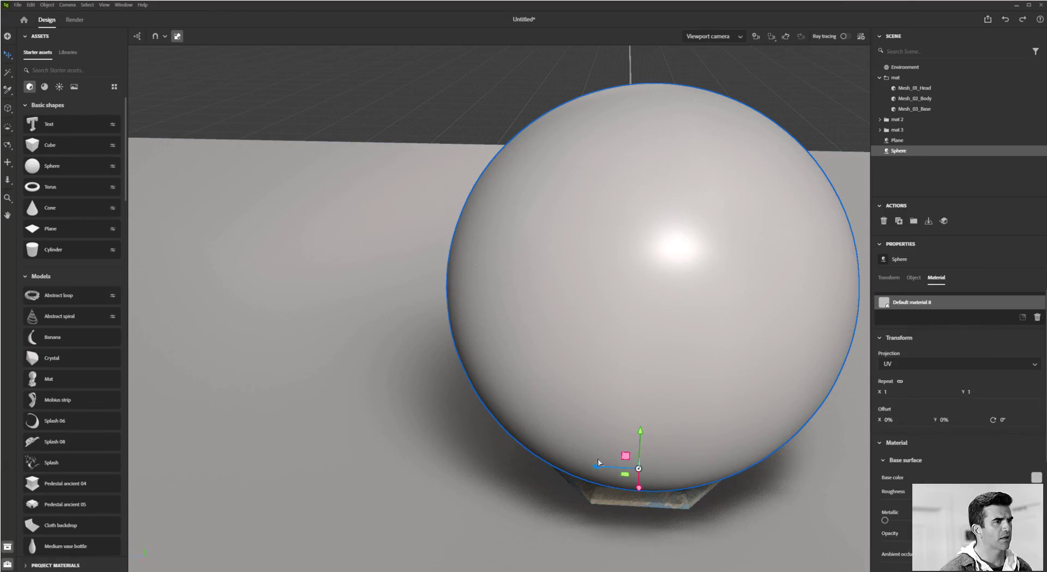
left_click_drag(597, 469, 217, 396)
scroll(265, 360, "down", 4)
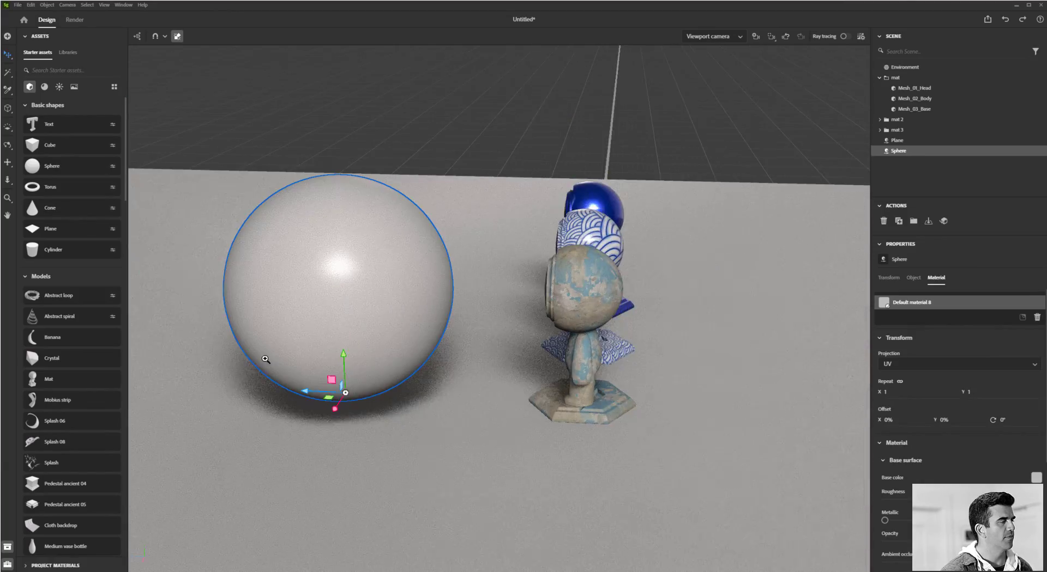
middle_click_drag(266, 362, 373, 373)
left_click_drag(374, 373, 389, 408, "alt")
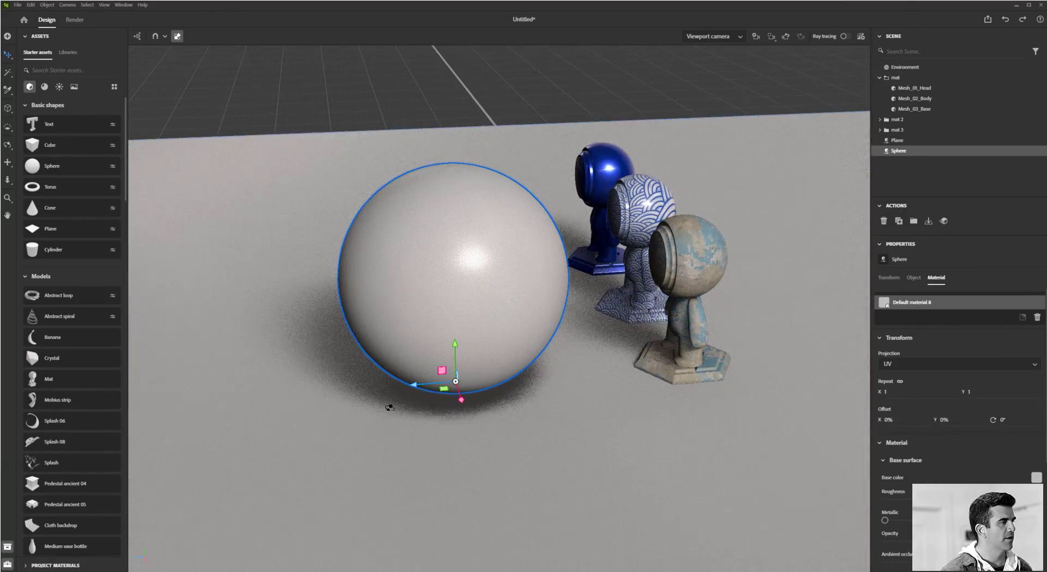
Apply the Japanese Porcelain project material to the sphere and inspect how the pattern converges at its pole.
left_click(30, 567)
left_click_drag(63, 463, 736, 420)
scroll(483, 305, "up", 5)
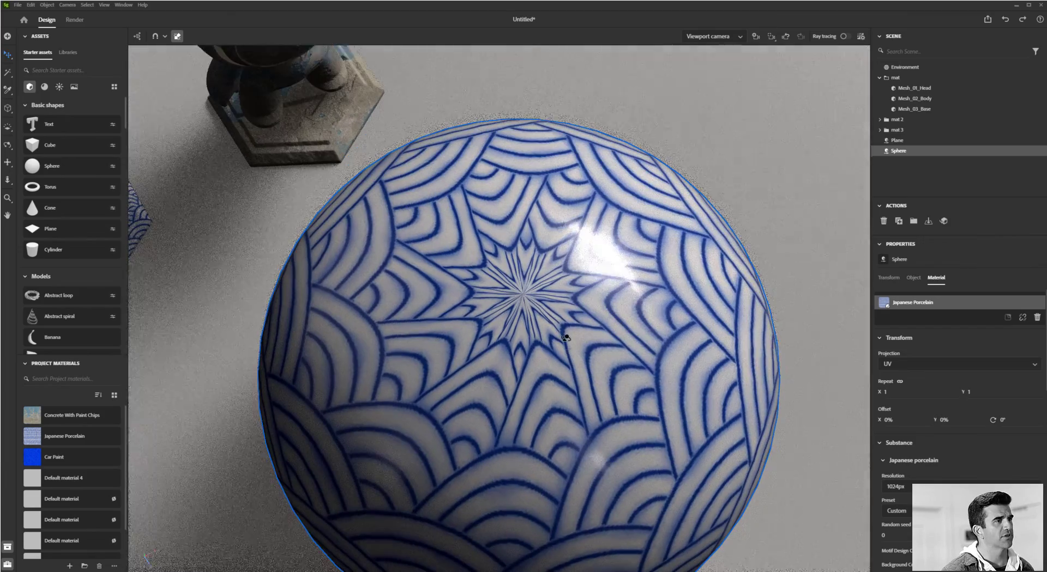
left_click_drag(503, 286, 509, 300, "alt")
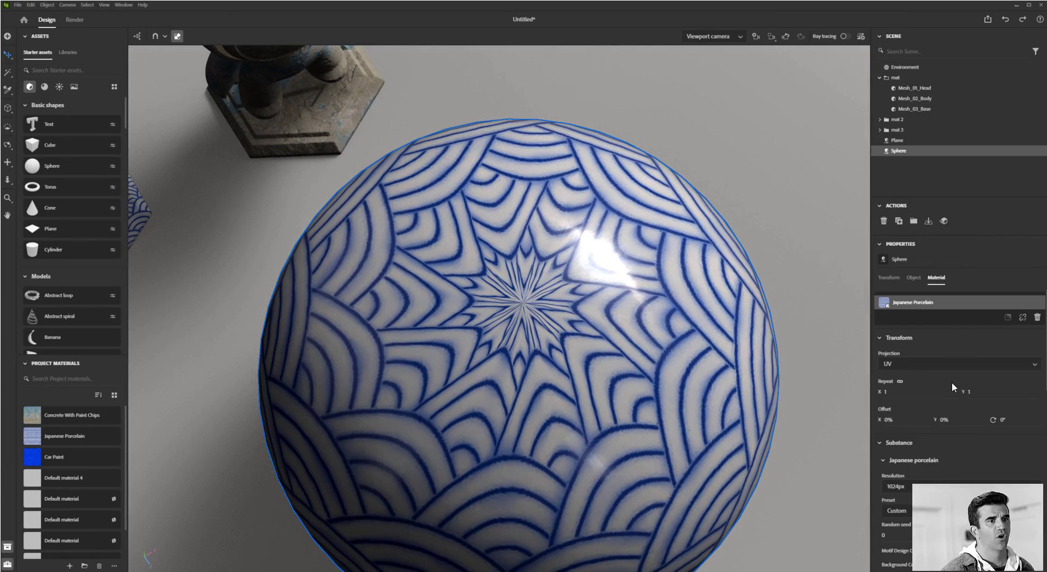
Try the Triplanar (local) projection for Japanese Porcelain on the sphere, and switch it back to UV.
left_click(950, 365)
left_click(927, 392)
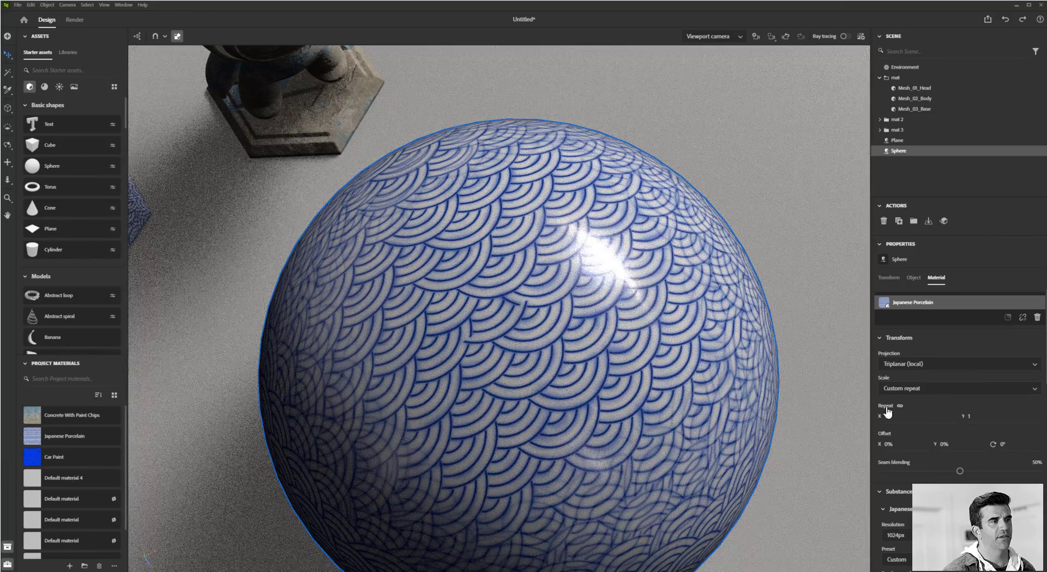
left_click_drag(622, 347, 510, 278, "alt")
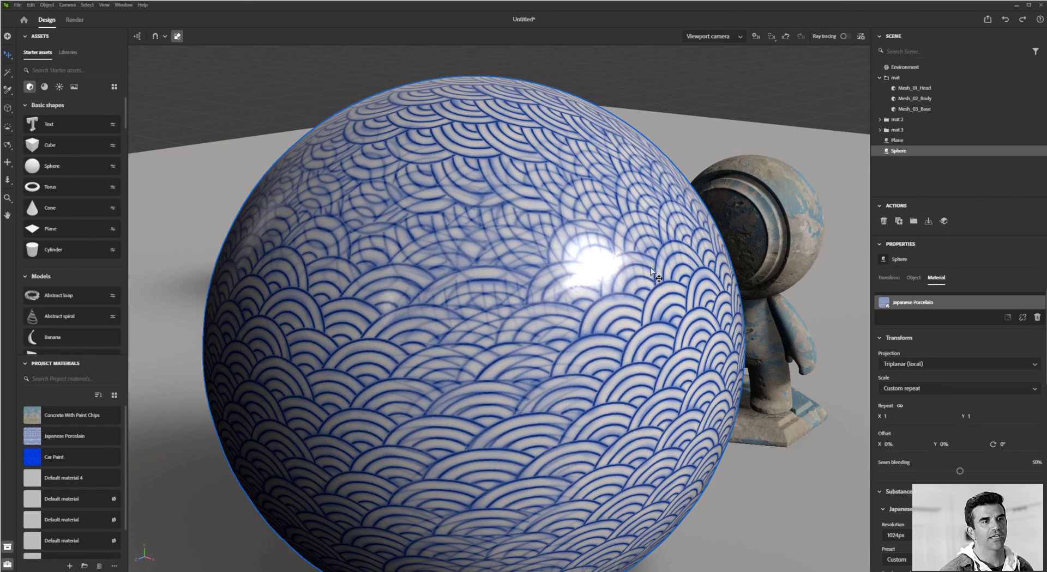
left_click(908, 364)
left_click(908, 382)
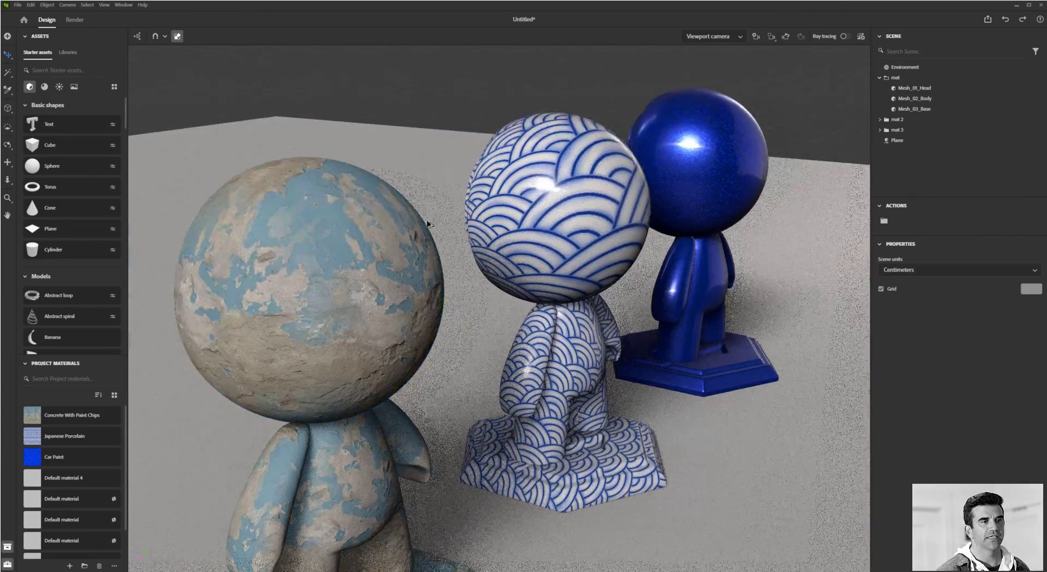
left_click_drag(428, 224, 376, 221, "alt")
middle_click_drag(535, 224, 692, 238, "alt")
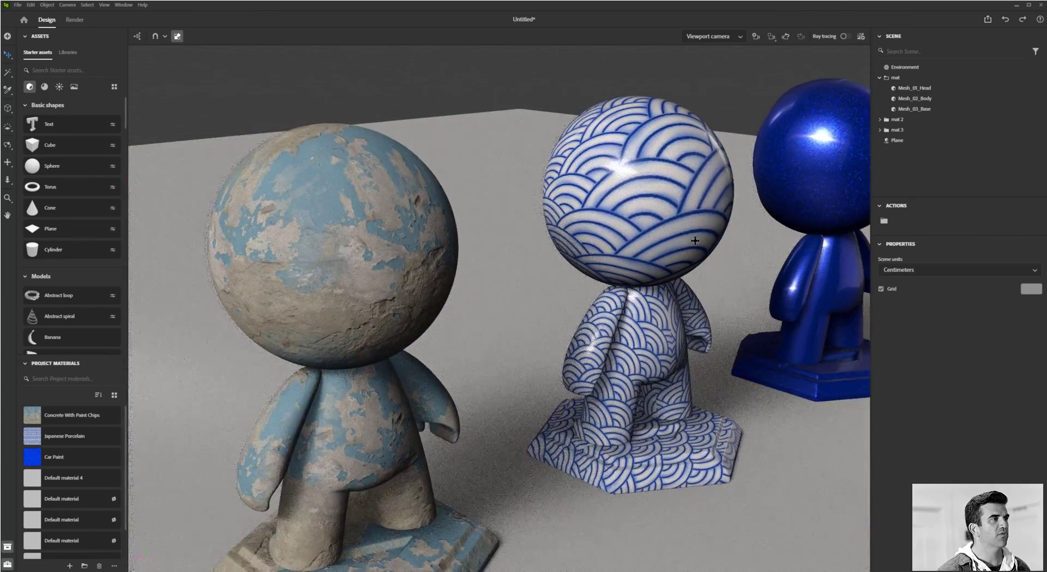
left_click_drag(692, 238, 691, 270, "alt")
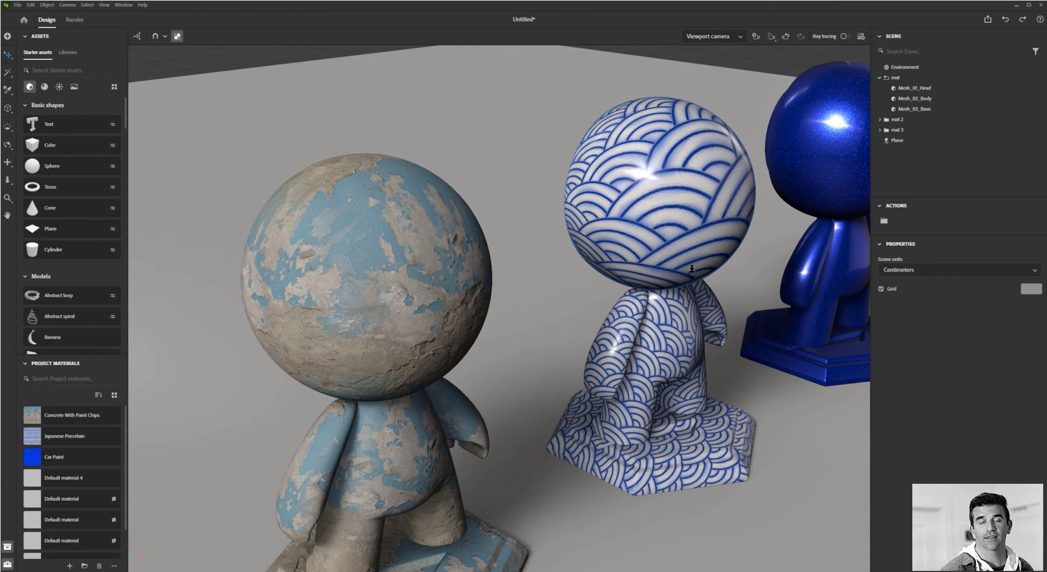